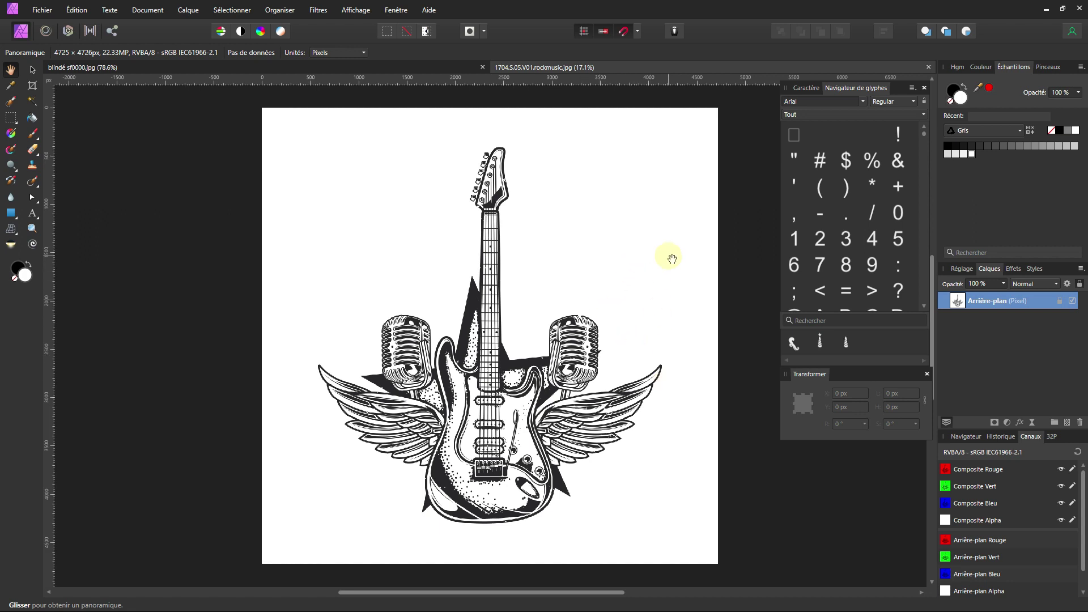
- Examine the line work and white background of the guitar illustration, and glance at the truck sketch document for comparison
{"action": "scroll", "coordinate": [593, 328], "scroll_direction": "down", "scroll_amount": 1}
{"action": "scroll", "coordinate": [592, 328], "scroll_direction": "up", "scroll_amount": 1}
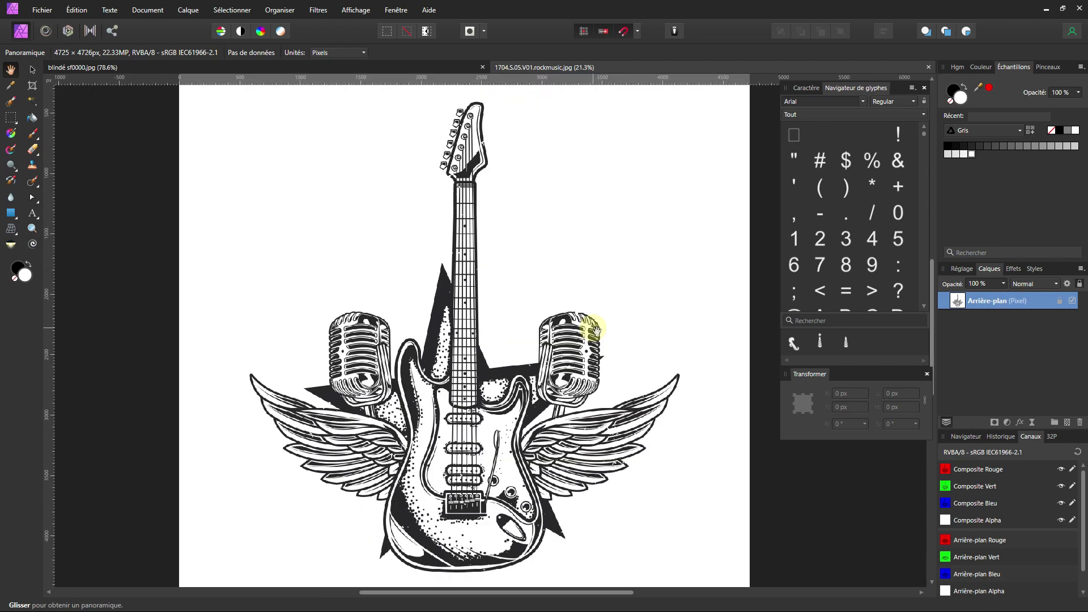
{"action": "scroll", "coordinate": [536, 322], "scroll_direction": "up", "scroll_amount": 2}
{"action": "scroll", "coordinate": [583, 335], "scroll_direction": "down", "scroll_amount": 1}
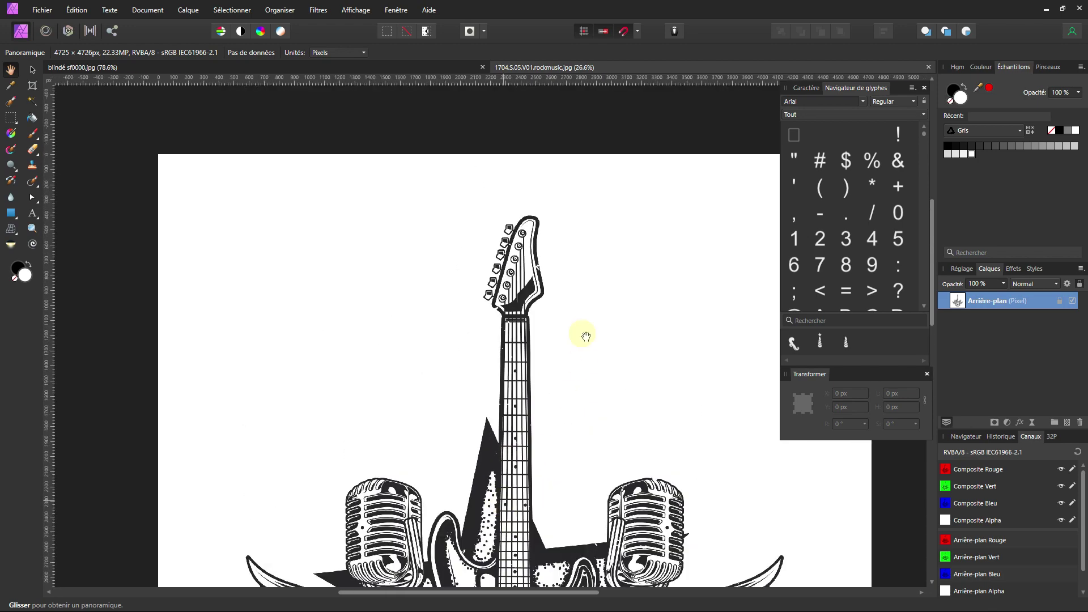
{"action": "scroll", "coordinate": [583, 299], "scroll_direction": "down", "scroll_amount": 1}
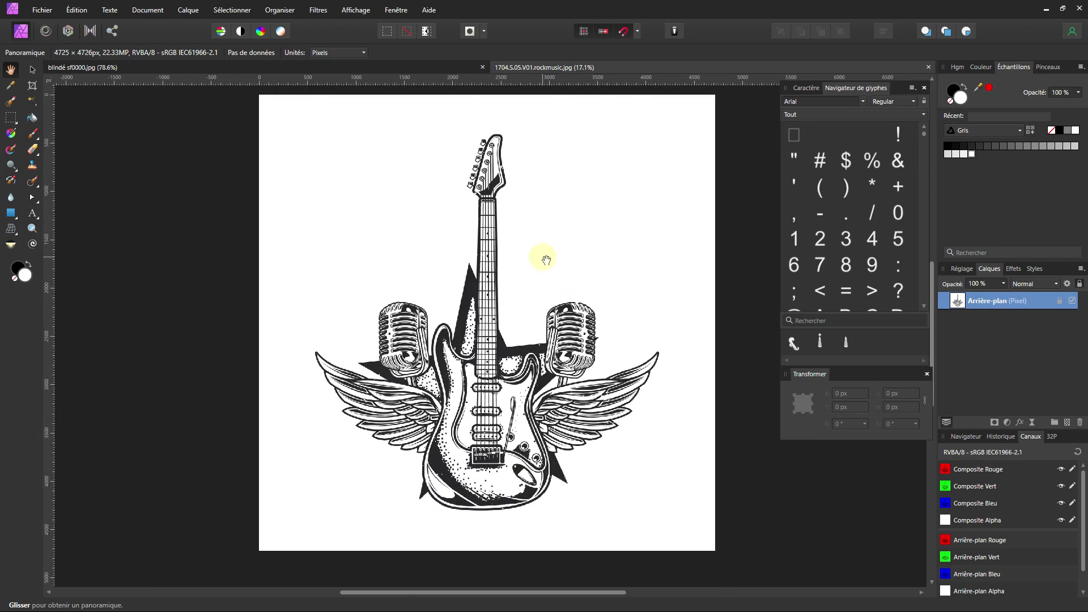
{"action": "scroll", "coordinate": [510, 408], "scroll_direction": "up", "scroll_amount": 2}
{"action": "scroll", "coordinate": [471, 432], "scroll_direction": "up", "scroll_amount": 2}
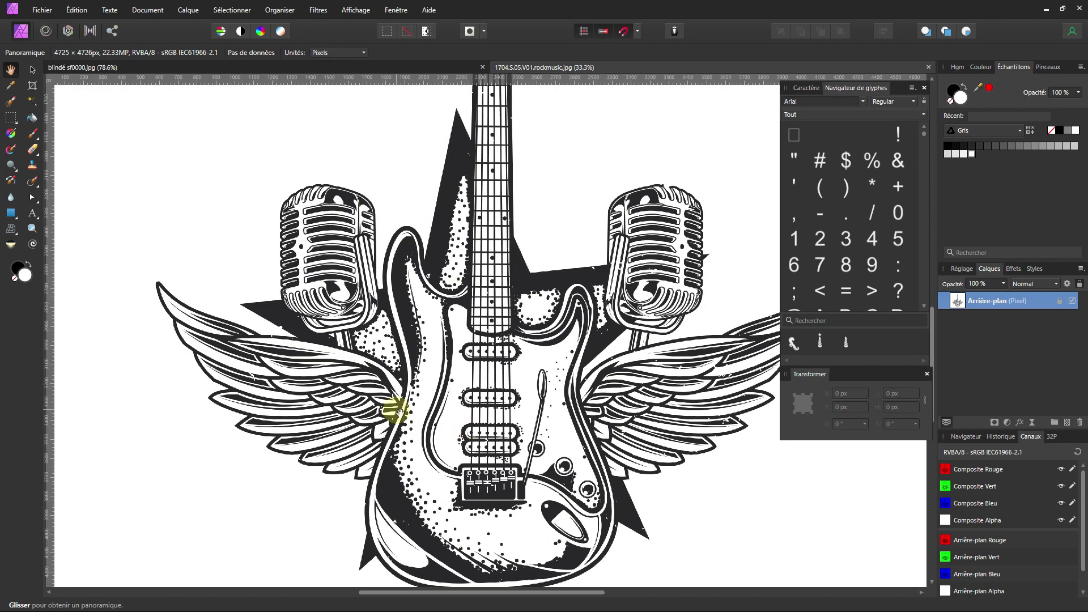
{"action": "scroll", "coordinate": [444, 376], "scroll_direction": "down", "scroll_amount": 3}
{"action": "left_click_drag", "start_coordinate": [502, 309], "coordinate": [536, 340]}
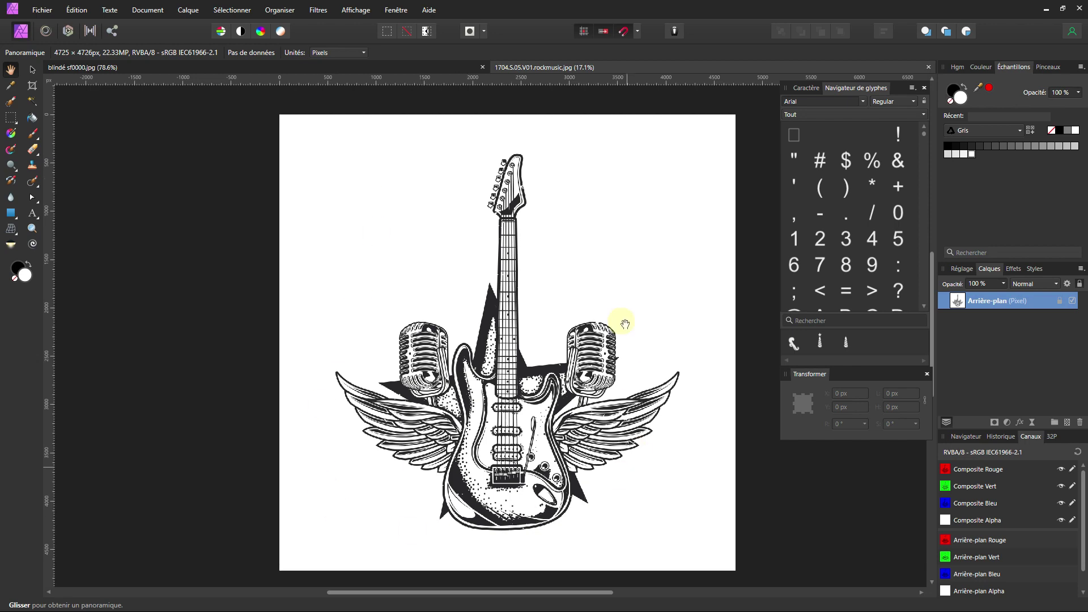
{"action": "left_click", "coordinate": [77, 67]}
{"action": "left_click", "coordinate": [589, 67]}
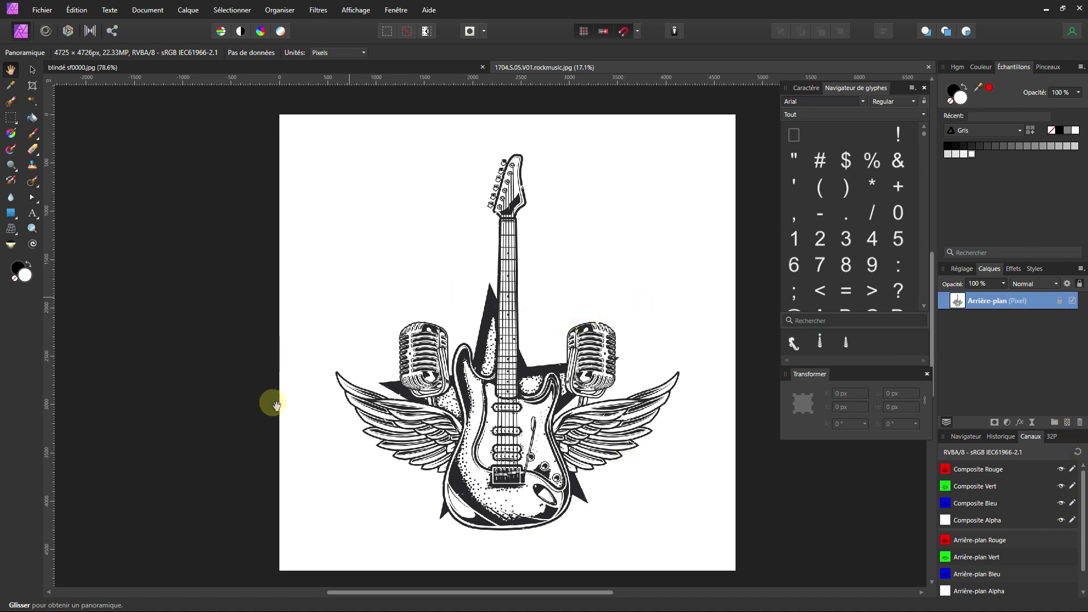
- In the background layer's blend options, add a middle node to the source layer range curve and lower its 100% input end to 0% output
{"action": "left_click", "coordinate": [1068, 283]}
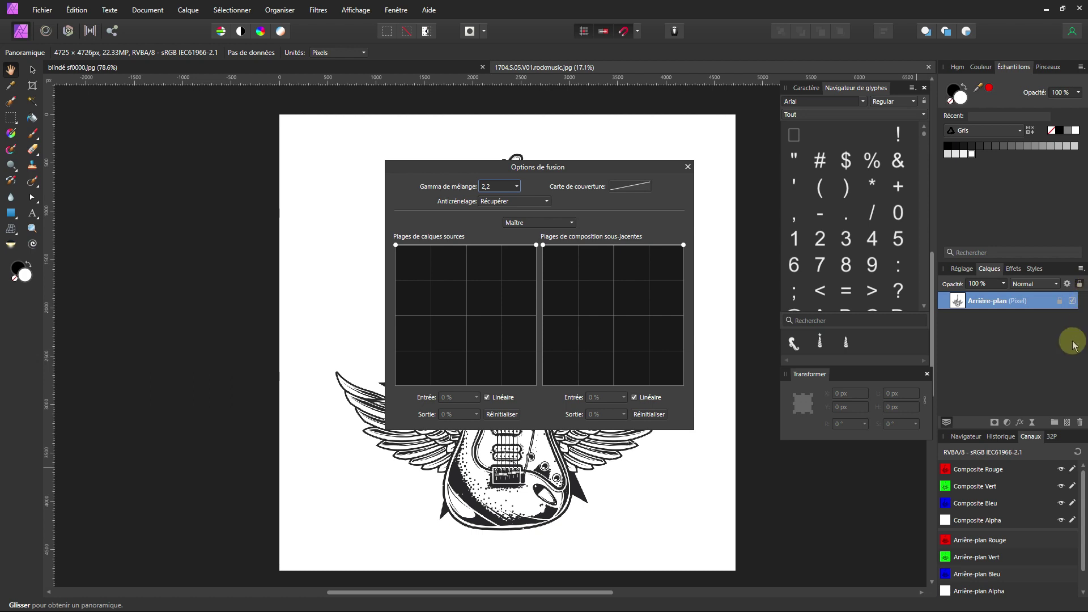
{"action": "left_click", "coordinate": [466, 245]}
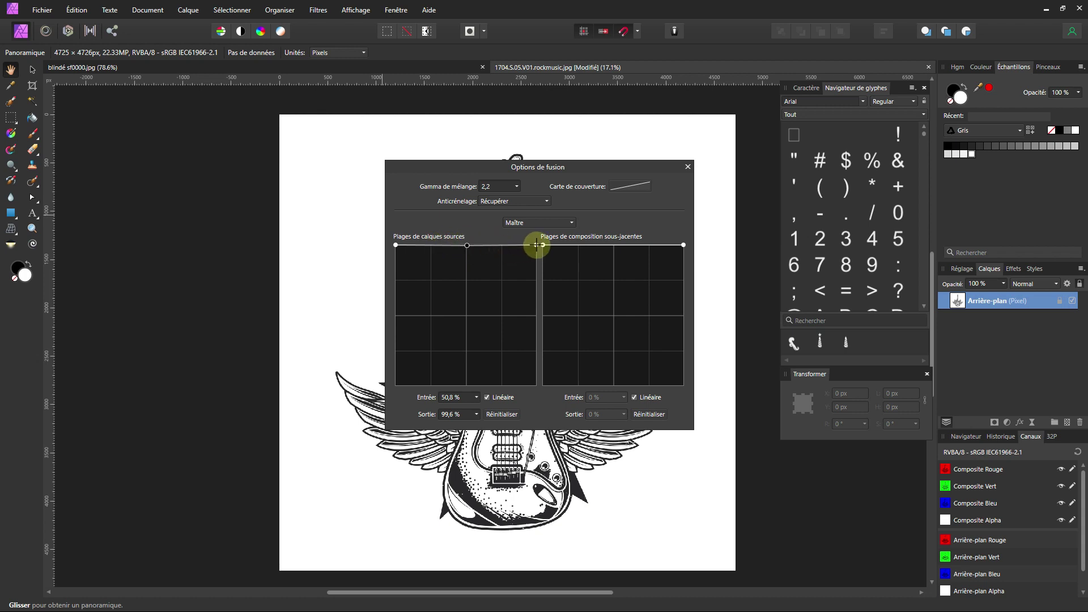
{"action": "left_click", "coordinate": [536, 245]}
{"action": "left_click_drag", "start_coordinate": [536, 244], "coordinate": [542, 390]}
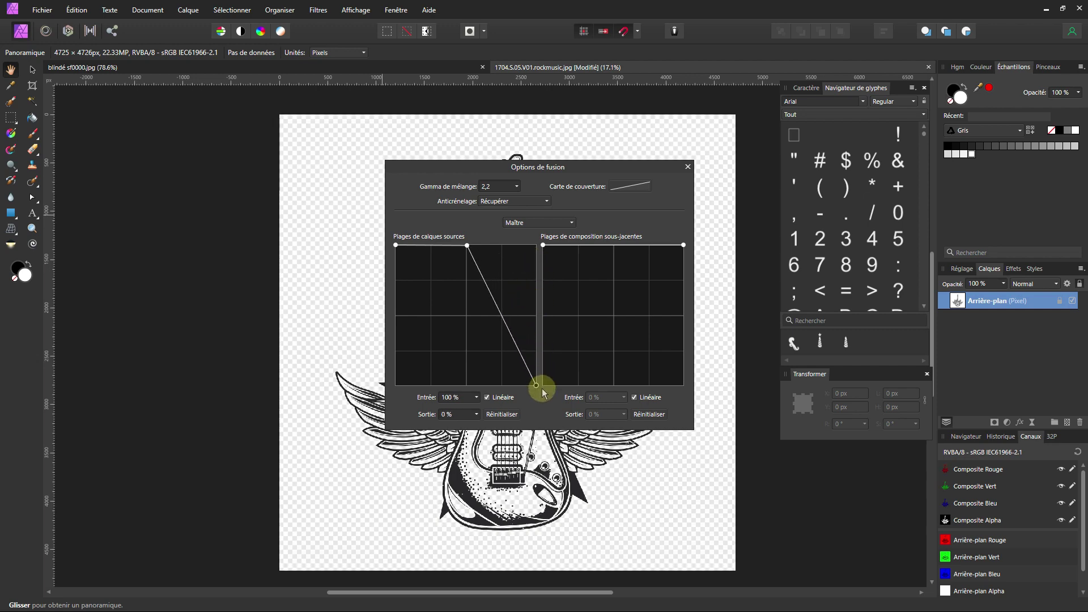
{"action": "left_click_drag", "start_coordinate": [566, 168], "coordinate": [844, 123]}
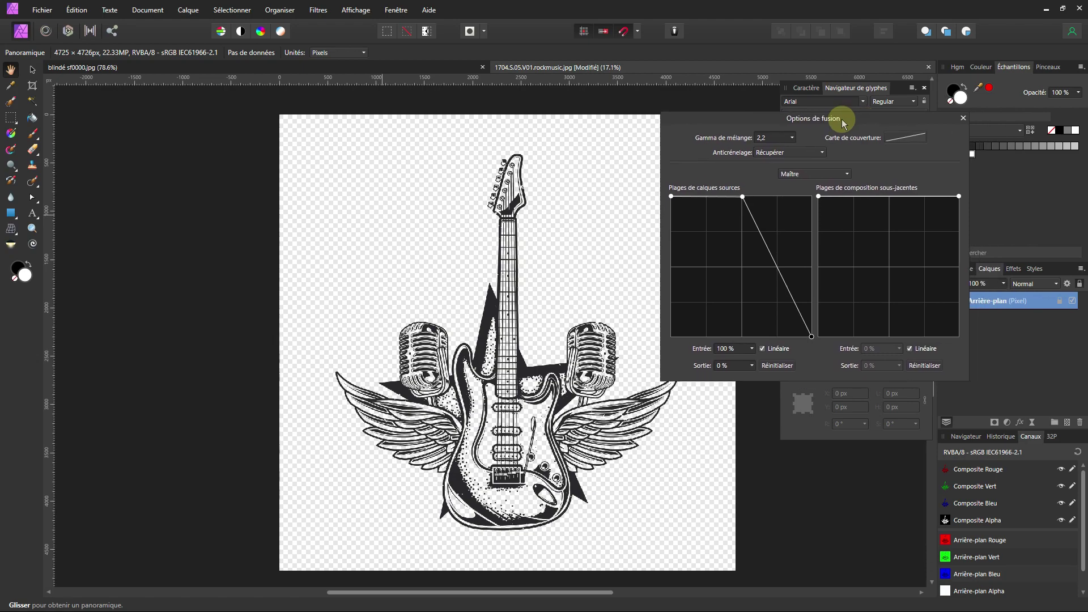
- Move the middle node of the source layer range curve to 84% input and 100% output
{"action": "scroll", "coordinate": [503, 348], "scroll_direction": "up", "scroll_amount": 5}
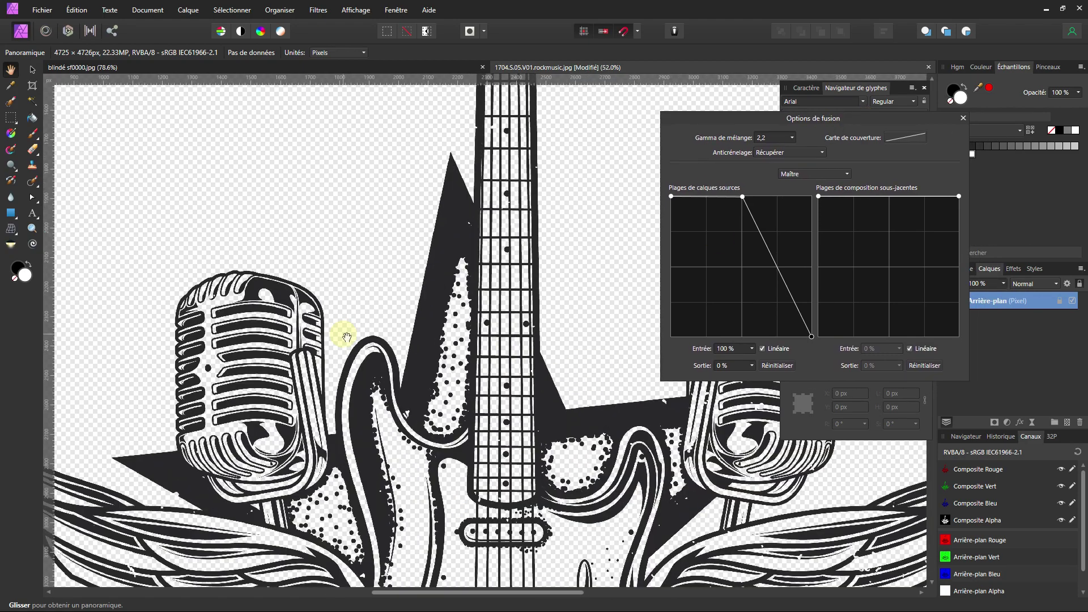
{"action": "scroll", "coordinate": [346, 337], "scroll_direction": "down", "scroll_amount": 5}
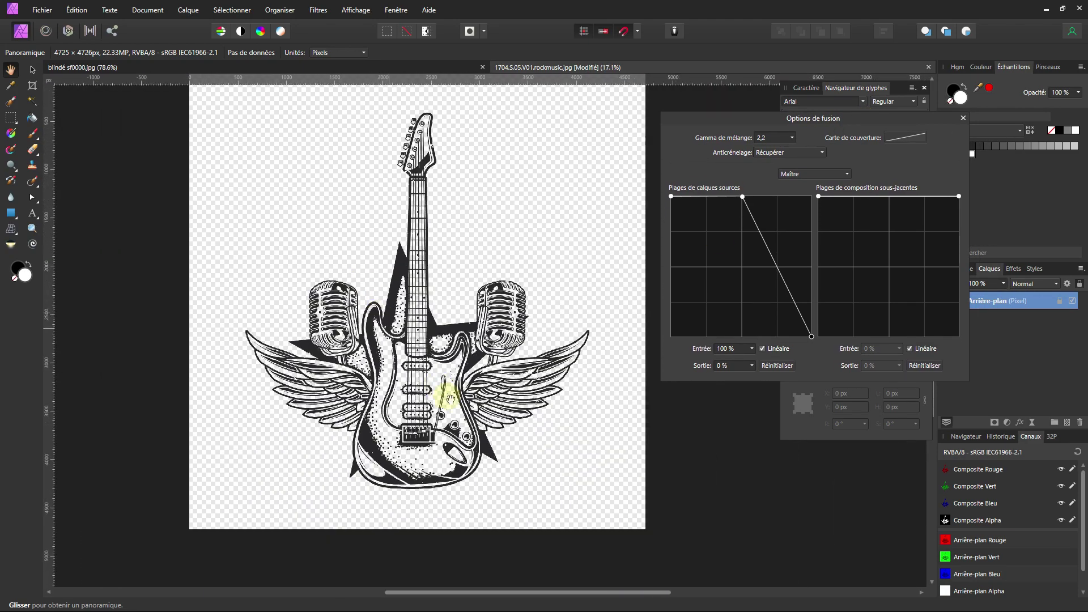
{"action": "scroll", "coordinate": [448, 400], "scroll_direction": "up", "scroll_amount": 3}
{"action": "scroll", "coordinate": [418, 467], "scroll_direction": "down", "scroll_amount": 1}
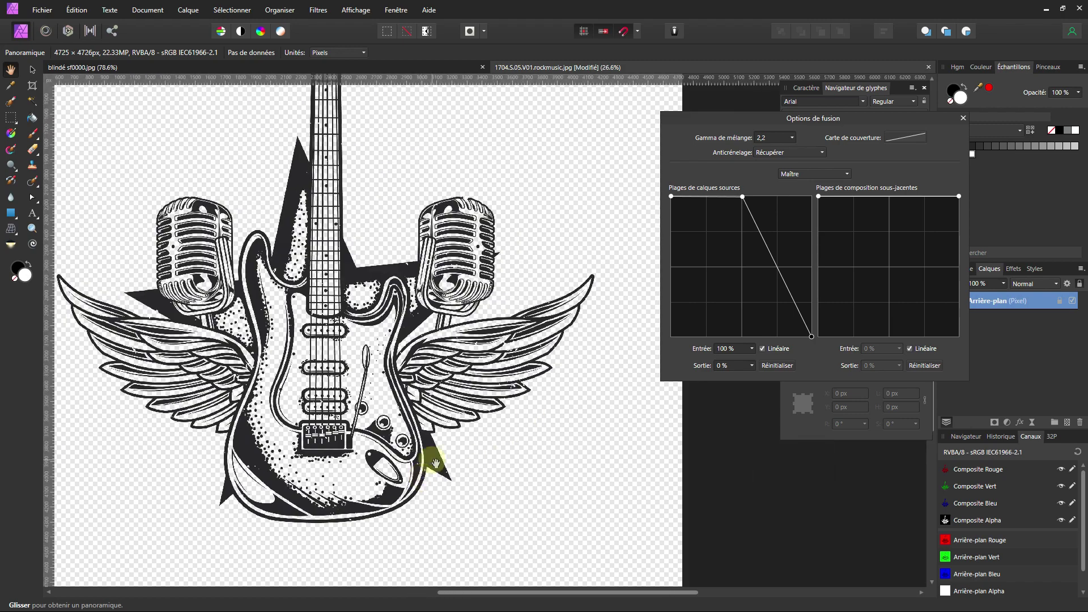
{"action": "scroll", "coordinate": [436, 464], "scroll_direction": "down", "scroll_amount": 2}
{"action": "scroll", "coordinate": [364, 353], "scroll_direction": "down", "scroll_amount": 1}
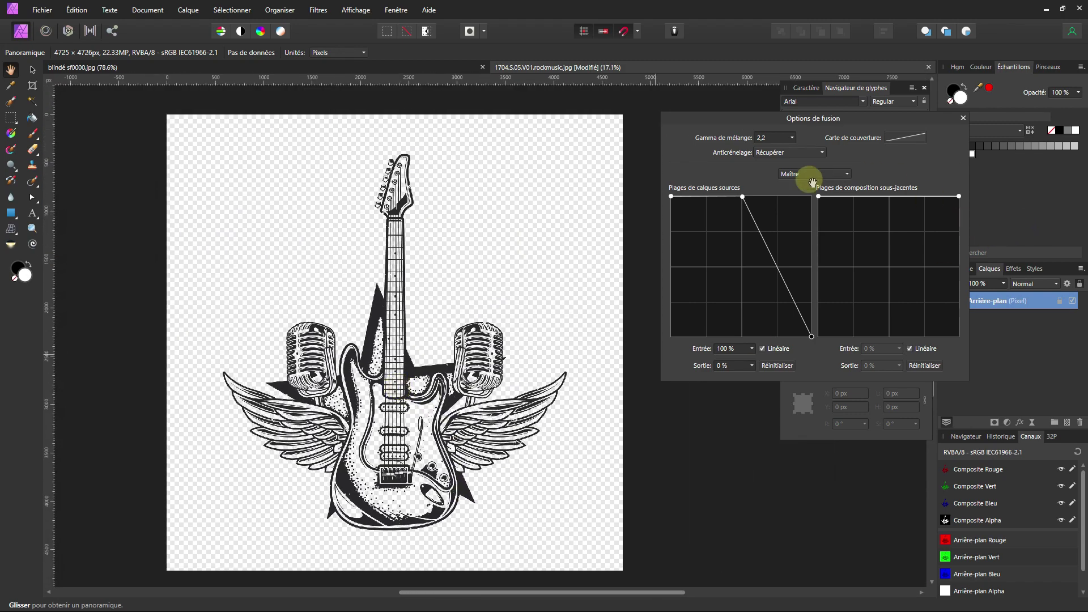
{"action": "left_click_drag", "start_coordinate": [742, 197], "coordinate": [781, 193]}
{"action": "scroll", "coordinate": [297, 368], "scroll_direction": "up", "scroll_amount": 3}
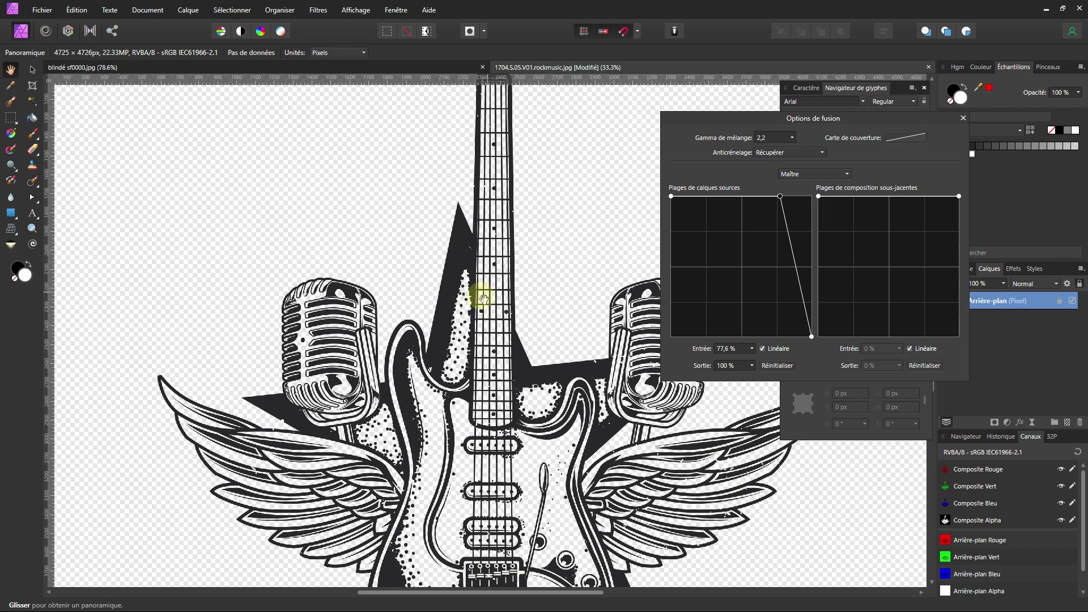
{"action": "scroll", "coordinate": [482, 298], "scroll_direction": "up", "scroll_amount": 1}
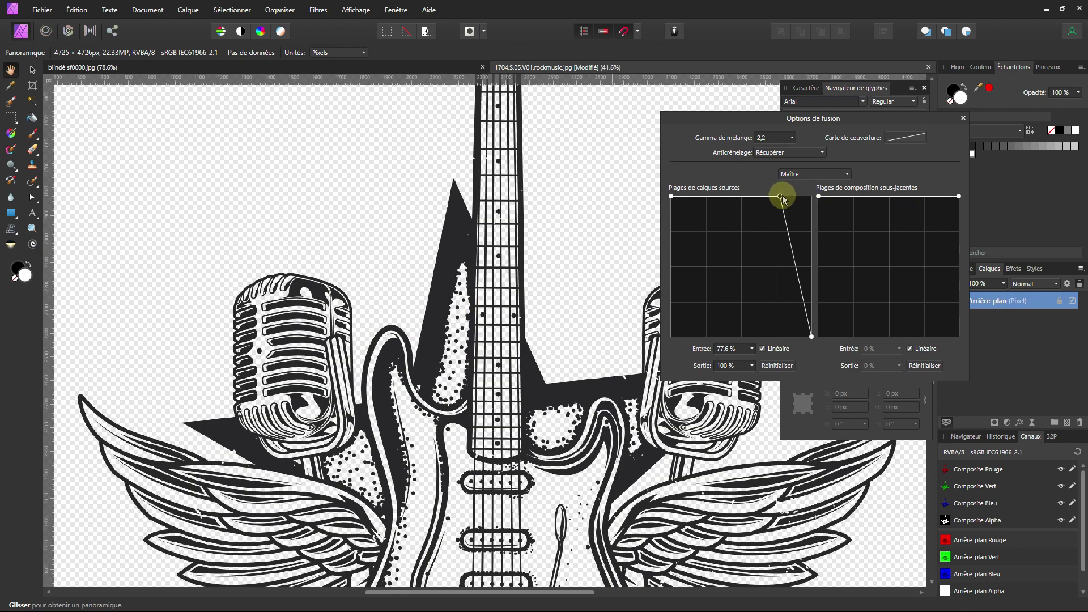
{"action": "left_click_drag", "start_coordinate": [780, 196], "coordinate": [843, 161]}
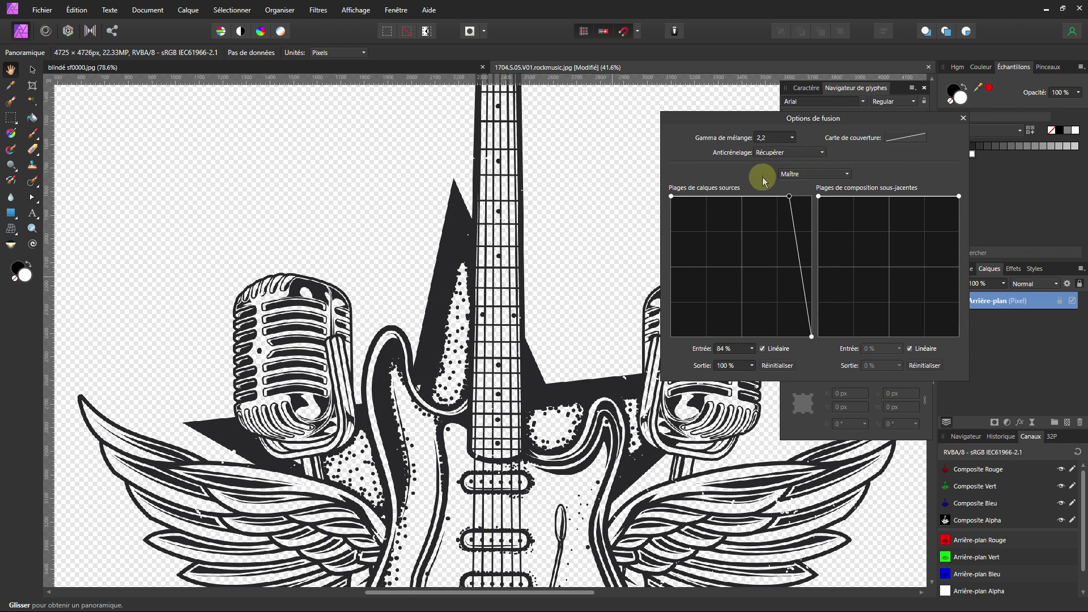
- Move the source curve's middle node back to 52.5% input at 100% output and close the blend options
{"action": "left_click_drag", "start_coordinate": [762, 180], "coordinate": [741, 178]}
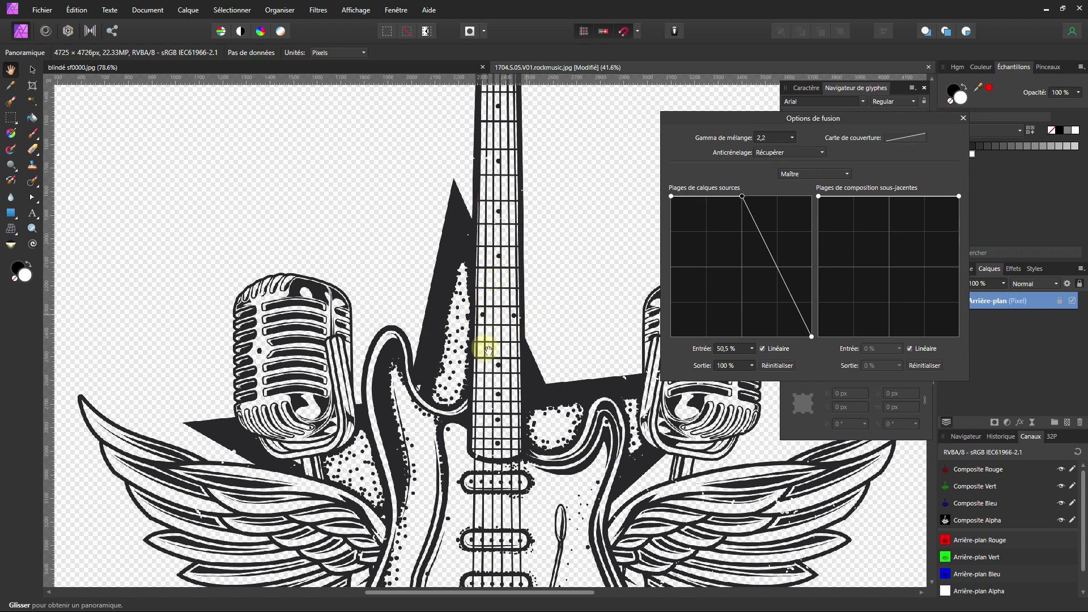
{"action": "scroll", "coordinate": [485, 363], "scroll_direction": "down", "scroll_amount": 2}
{"action": "scroll", "coordinate": [446, 385], "scroll_direction": "down", "scroll_amount": 1}
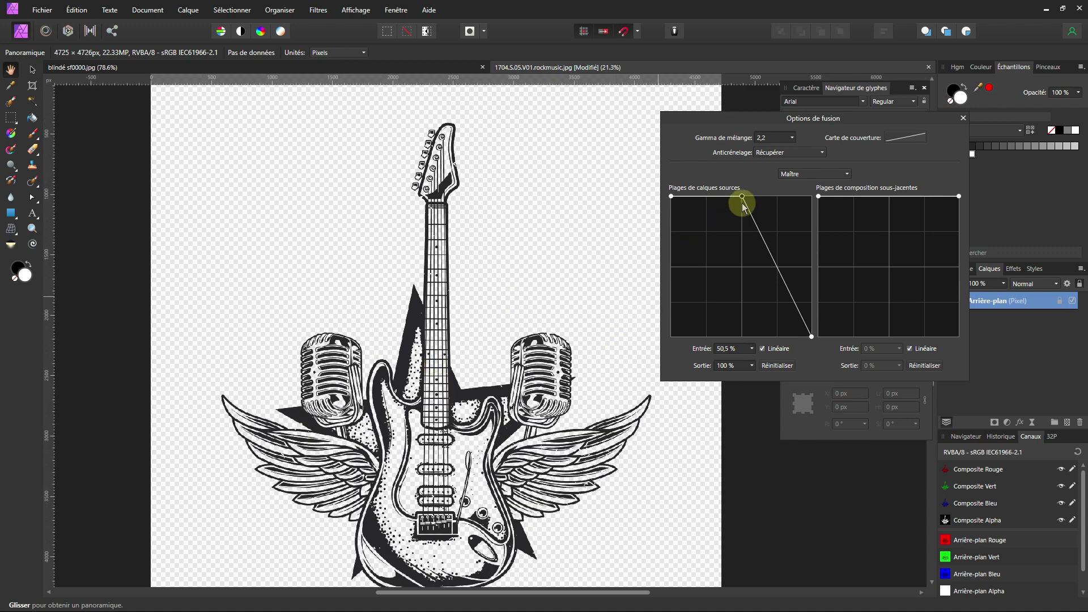
{"action": "mouse_move", "coordinate": [742, 196]}
{"action": "left_mouse_down"}
{"action": "mouse_move", "coordinate": [781, 199]}
{"action": "mouse_move", "coordinate": [737, 199]}
{"action": "left_mouse_up"}
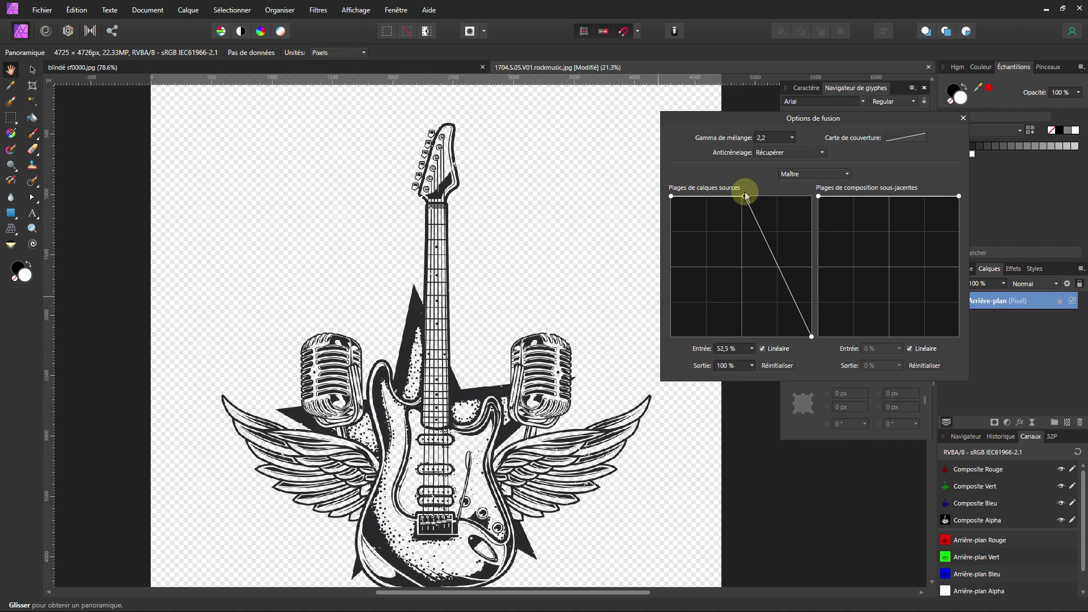
{"action": "left_click", "coordinate": [962, 118]}
- Draw a white rectangle about 3899 by 2991 px over the guitar and place it below the background layer
{"action": "scroll", "coordinate": [413, 425], "scroll_direction": "down", "scroll_amount": 2}
{"action": "left_click_drag", "start_coordinate": [448, 395], "coordinate": [476, 347]}
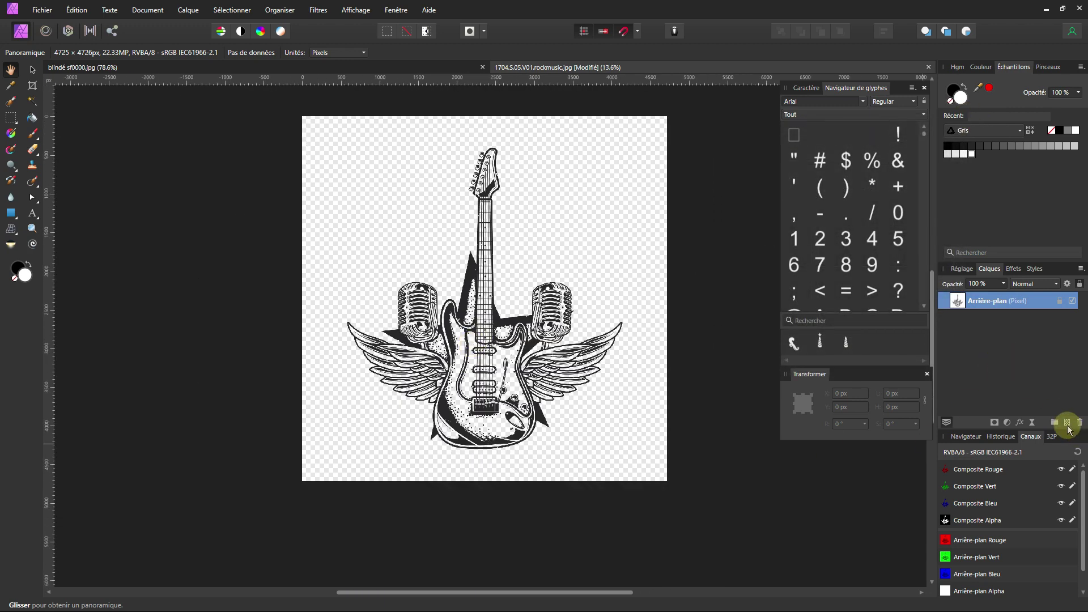
{"action": "left_click", "coordinate": [8, 213]}
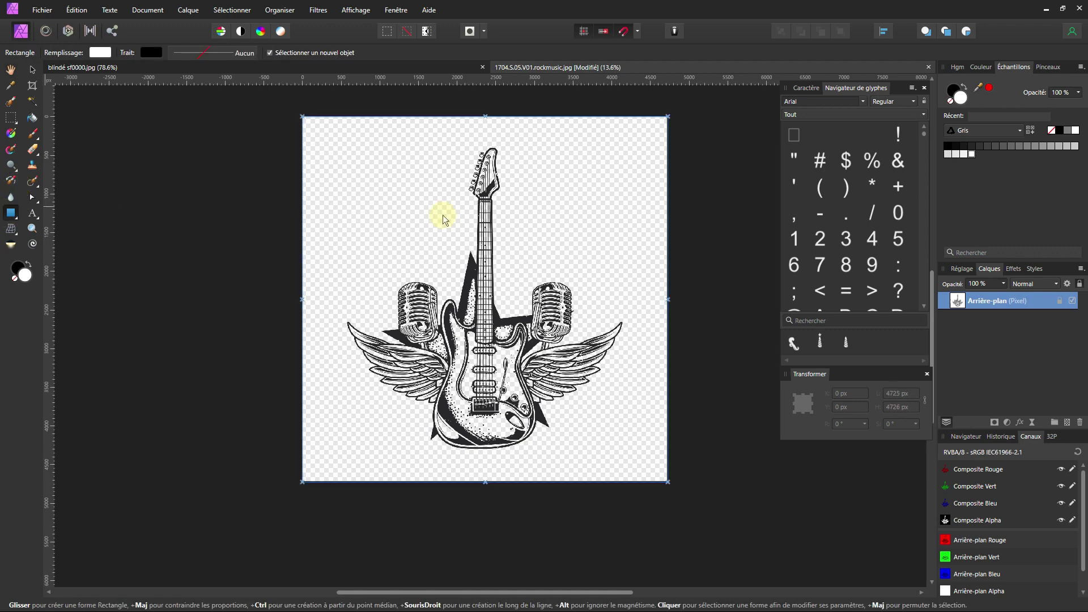
{"action": "left_click_drag", "start_coordinate": [336, 183], "coordinate": [636, 415]}
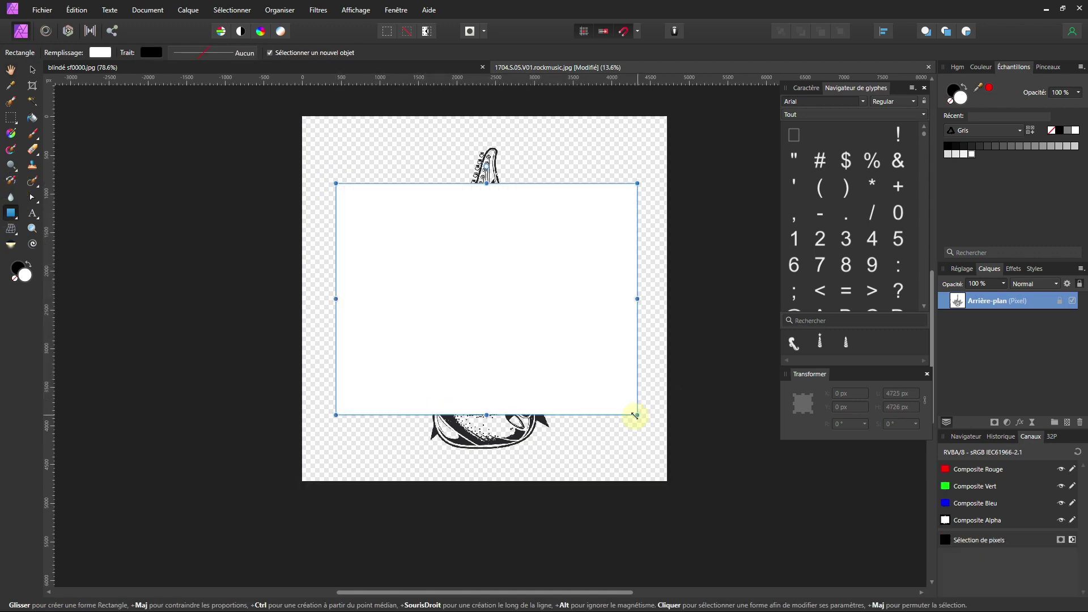
{"action": "left_click_drag", "start_coordinate": [1015, 301], "coordinate": [1011, 351]}
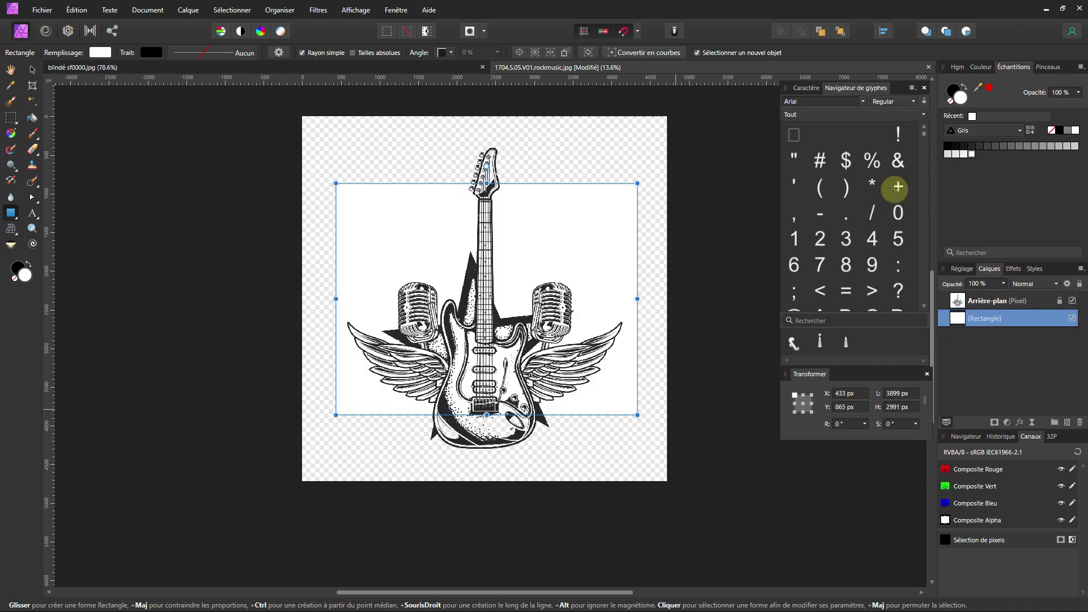
- Fill the rectangle with red and deselect it
{"action": "left_click", "coordinate": [990, 87]}
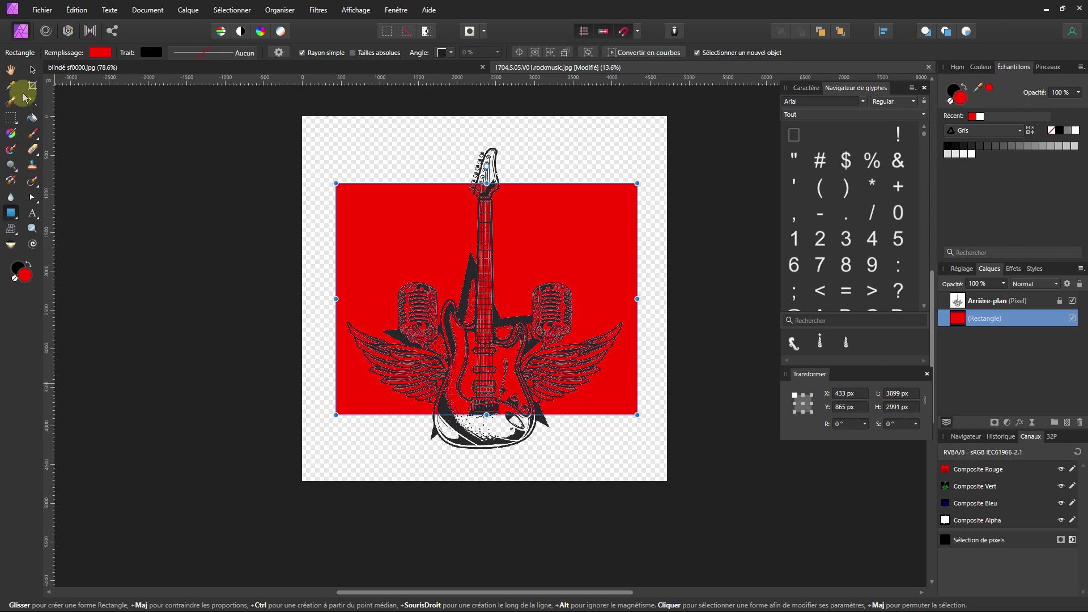
{"action": "left_click", "coordinate": [32, 73]}
{"action": "left_click", "coordinate": [243, 231]}
- Check the guitar artwork against the red rectangle, and hide the rectangle layer
{"action": "scroll", "coordinate": [352, 292], "scroll_direction": "up", "scroll_amount": 5}
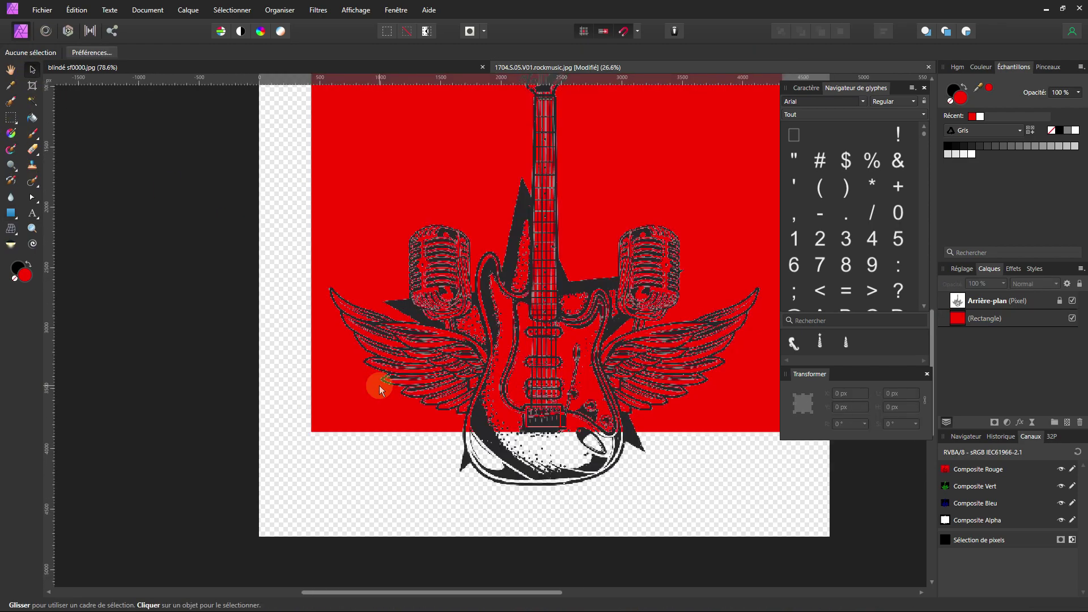
{"action": "scroll", "coordinate": [510, 267], "scroll_direction": "down", "scroll_amount": 5}
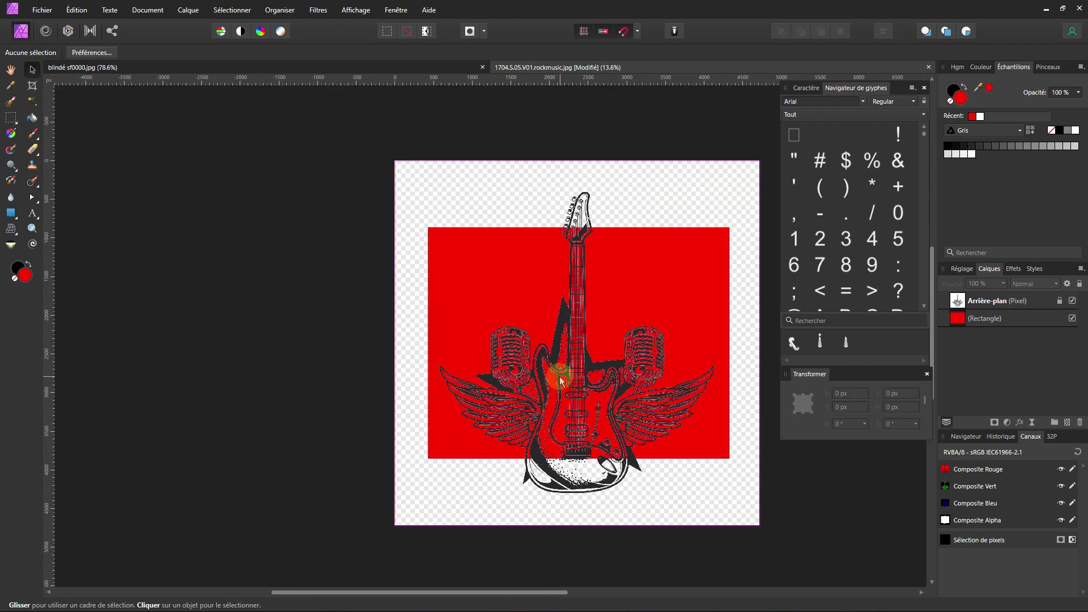
{"action": "left_click_drag", "start_coordinate": [561, 381], "coordinate": [536, 388]}
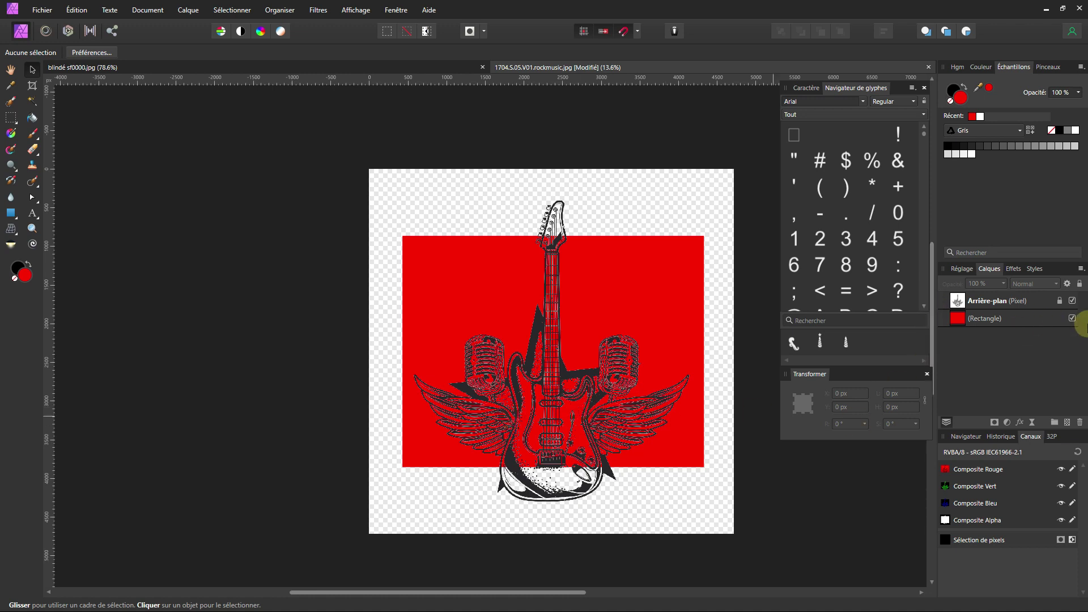
{"action": "left_click", "coordinate": [1072, 319]}
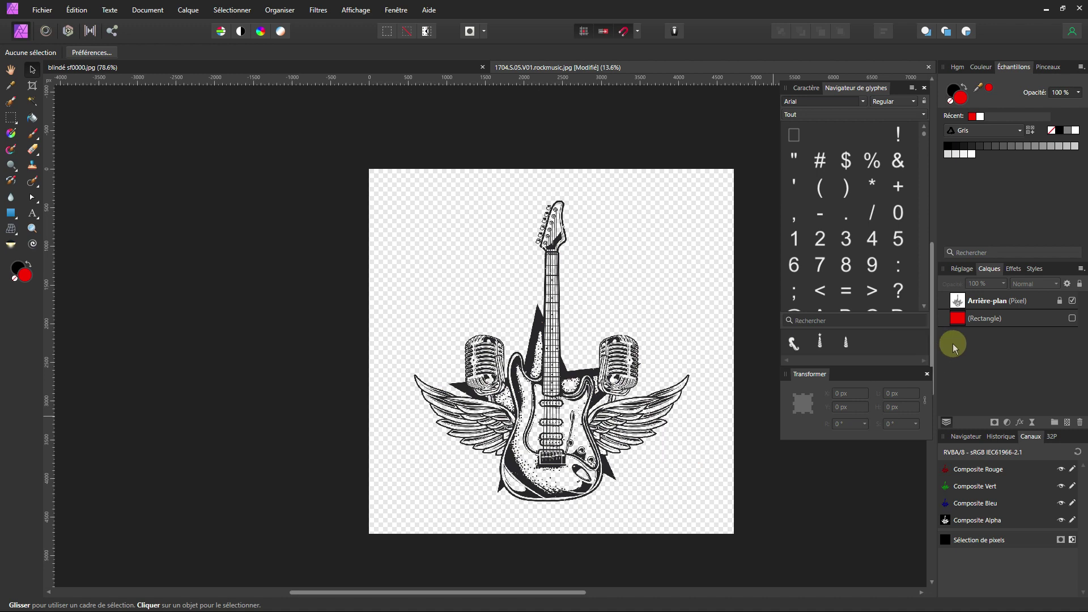
- Preview a PNG export of the entire document at 4725 by 4726 px, and close the export settings without exporting
{"action": "left_click", "coordinate": [41, 10]}
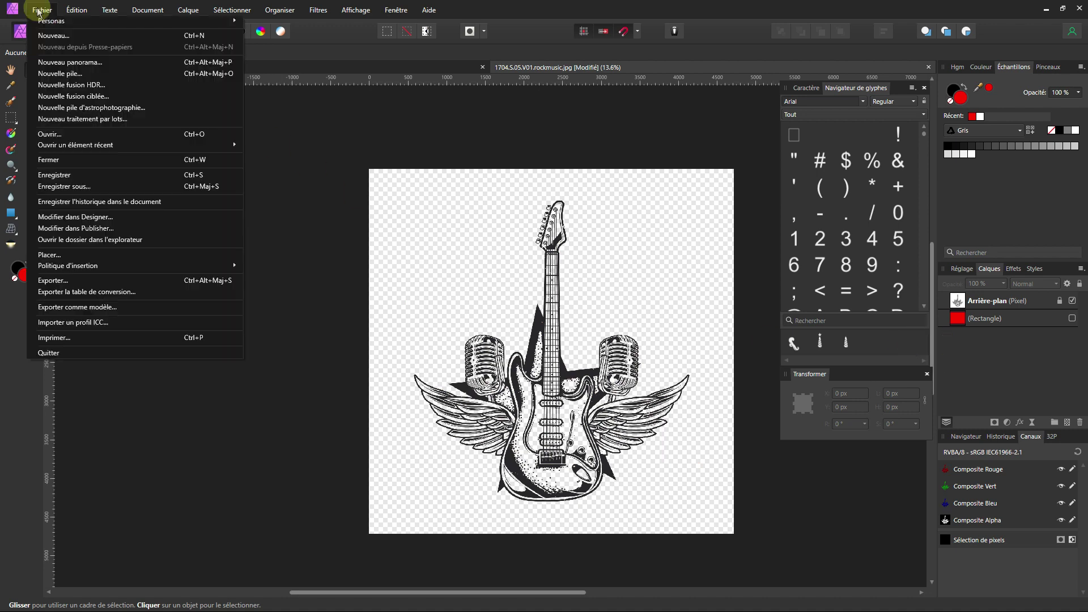
{"action": "left_click", "coordinate": [74, 287]}
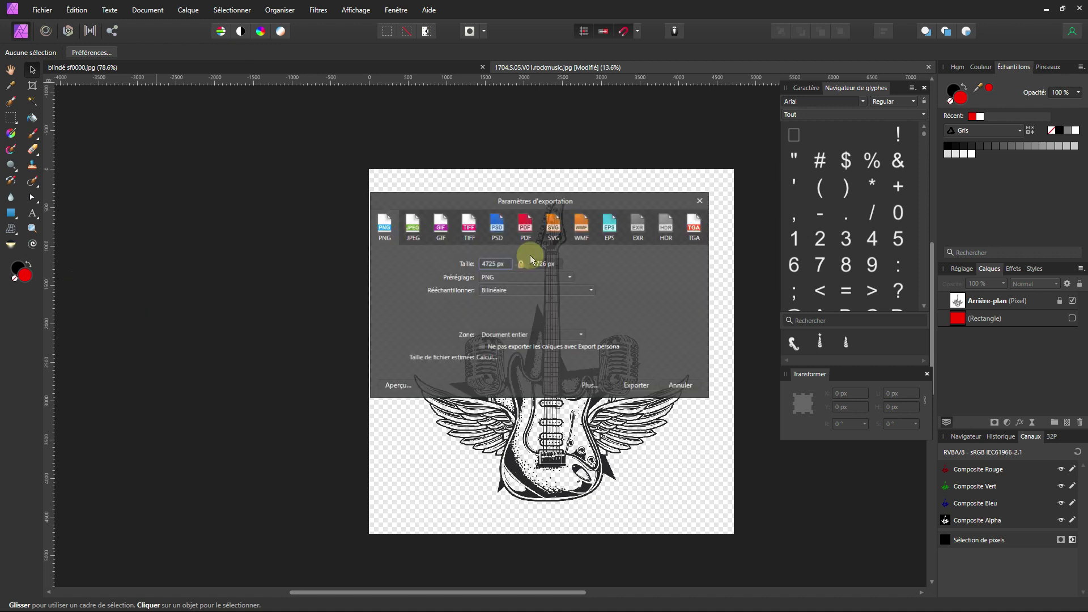
{"action": "left_click", "coordinate": [397, 386]}
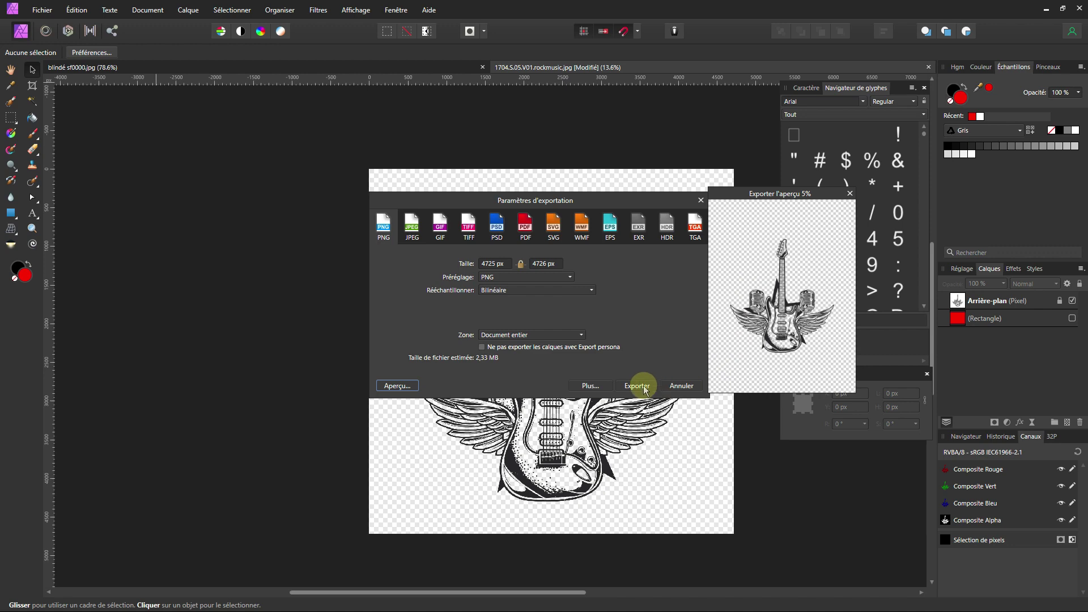
{"action": "left_click", "coordinate": [851, 193]}
{"action": "left_click", "coordinate": [700, 200]}
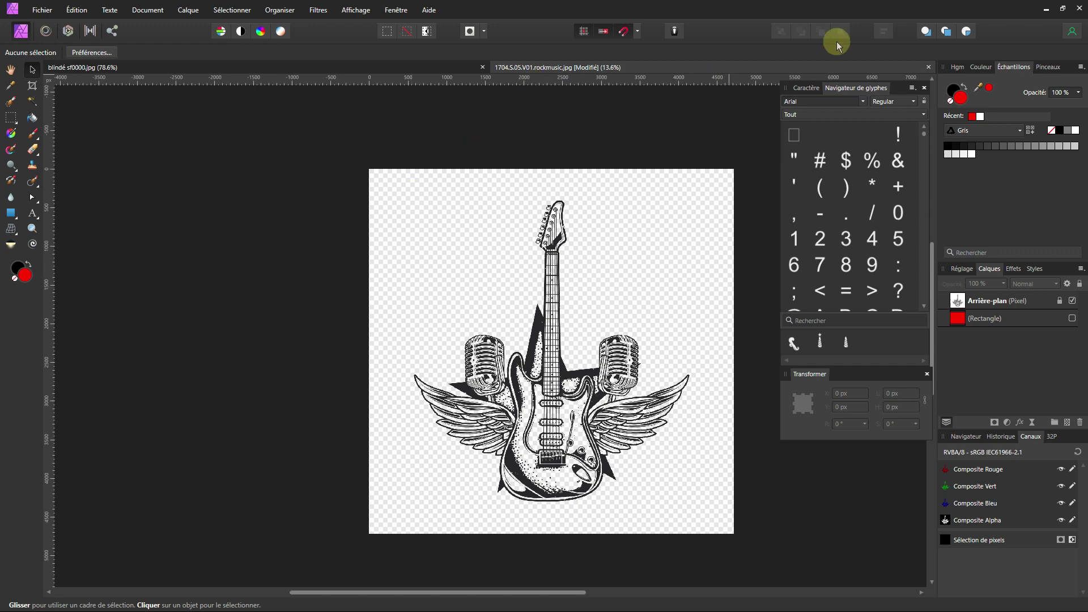
- Switch to the truck sketch document and add a Levels adjustment above its background layer
{"action": "left_click", "coordinate": [456, 69]}
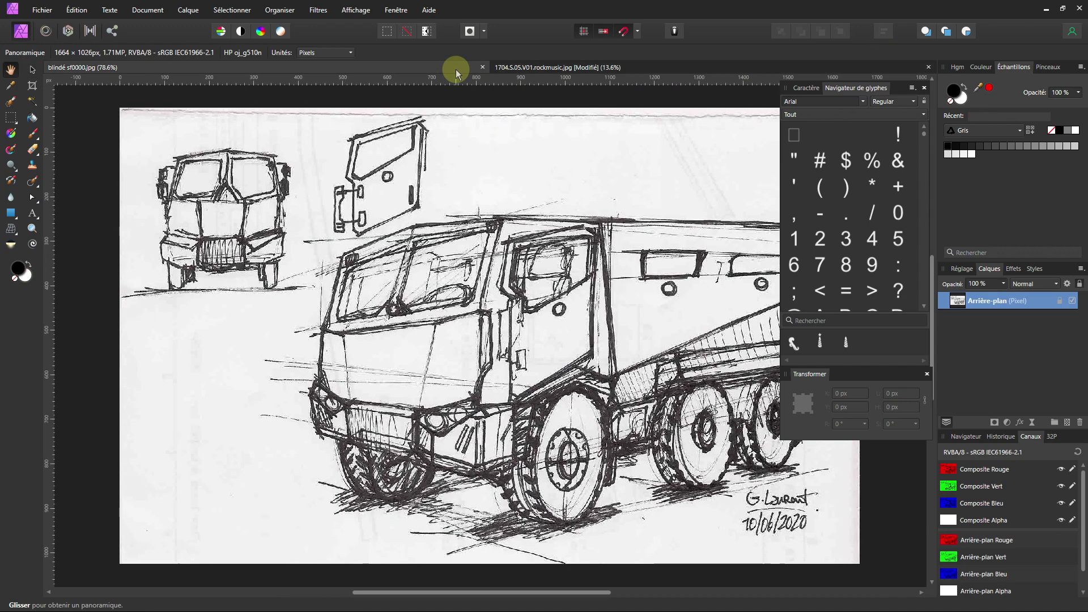
{"action": "scroll", "coordinate": [531, 338], "scroll_direction": "down", "scroll_amount": 2}
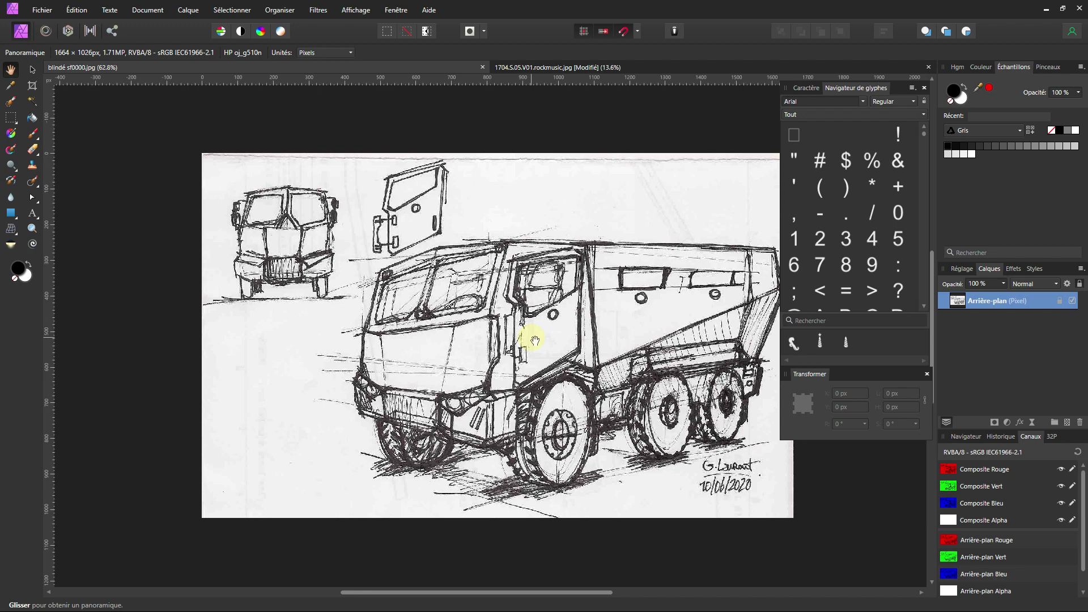
{"action": "left_click_drag", "start_coordinate": [535, 340], "coordinate": [478, 337]}
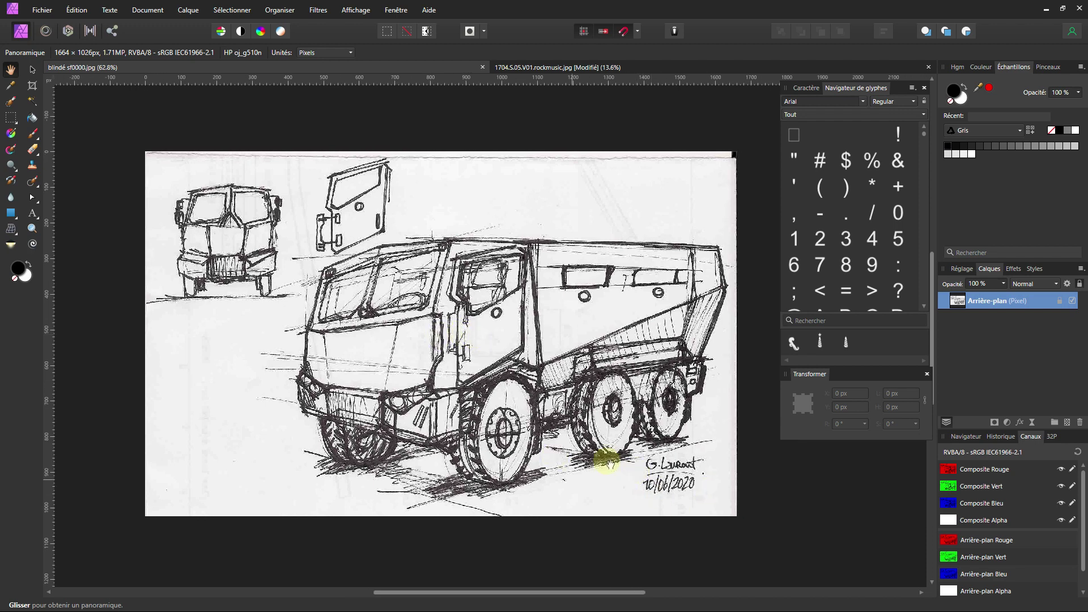
{"action": "left_click_drag", "start_coordinate": [403, 384], "coordinate": [406, 385]}
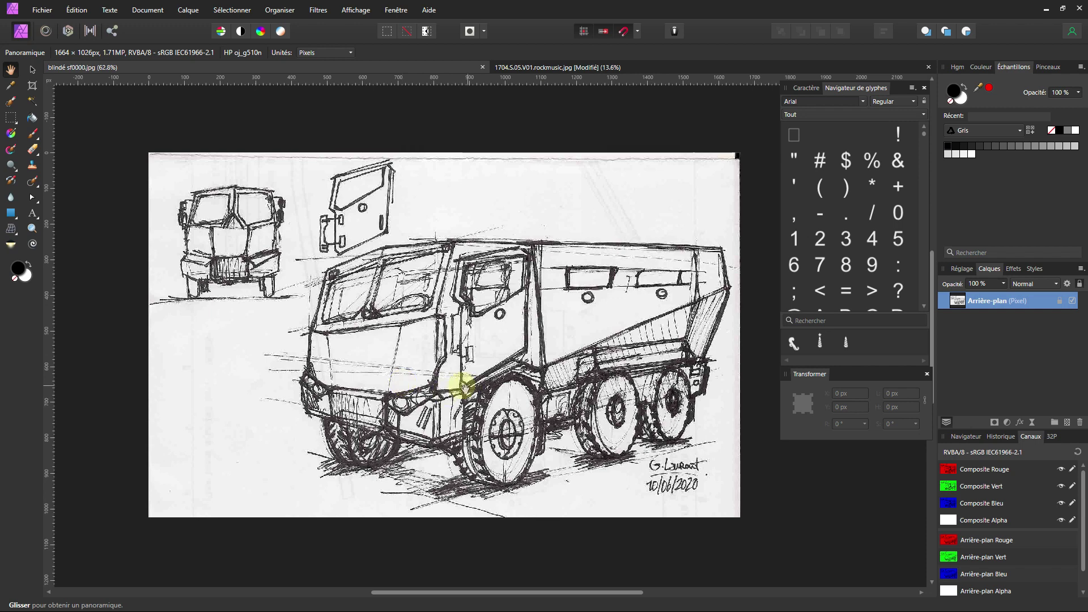
{"action": "left_click_drag", "start_coordinate": [463, 387], "coordinate": [466, 387]}
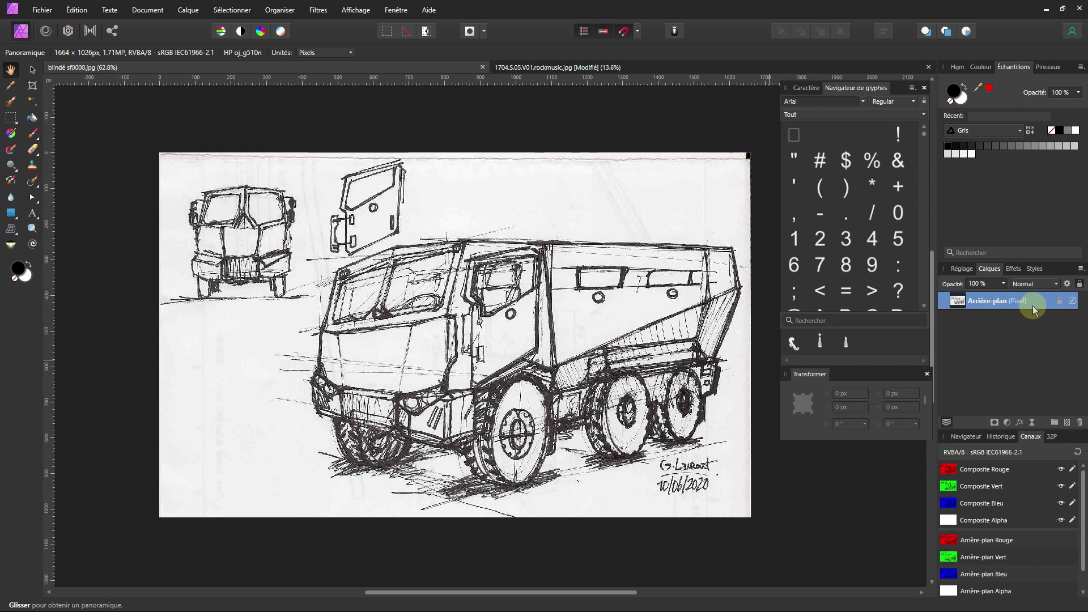
{"action": "left_click", "coordinate": [1007, 423]}
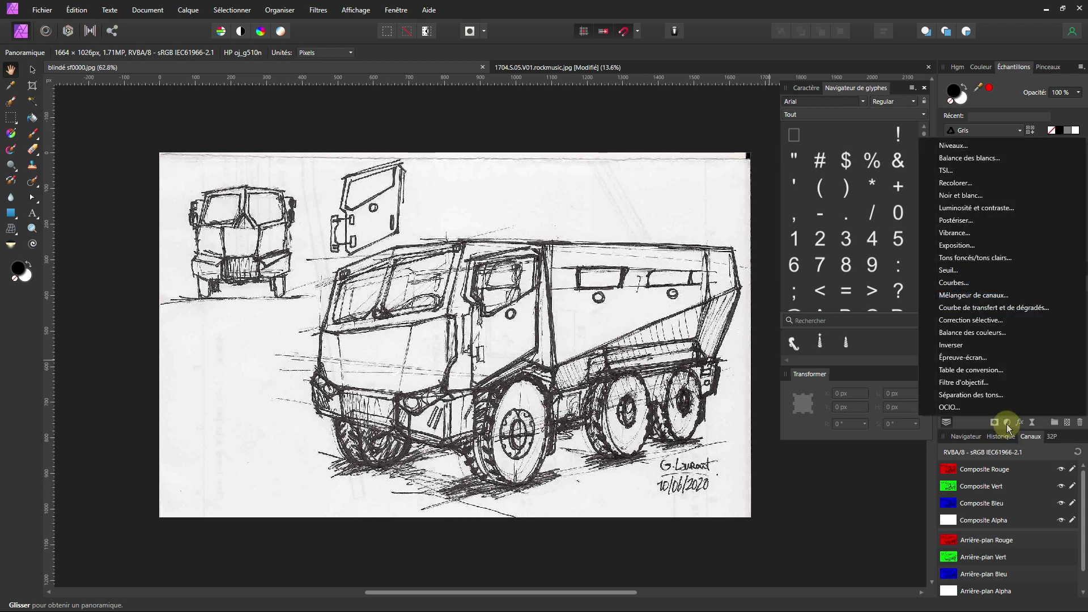
{"action": "left_click", "coordinate": [964, 146]}
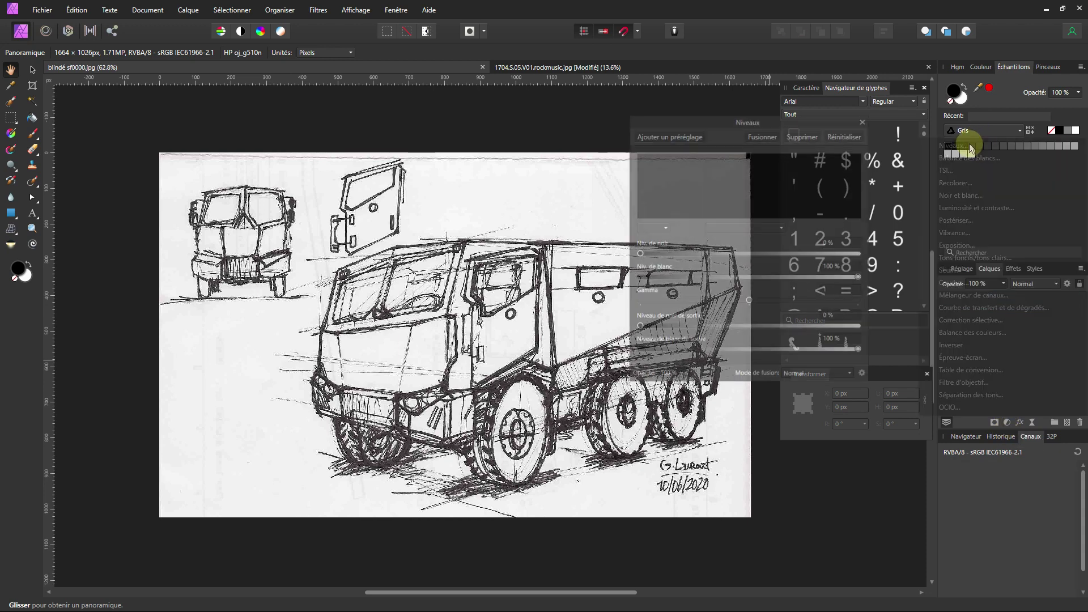
{"action": "left_click_drag", "start_coordinate": [756, 120], "coordinate": [851, 125]}
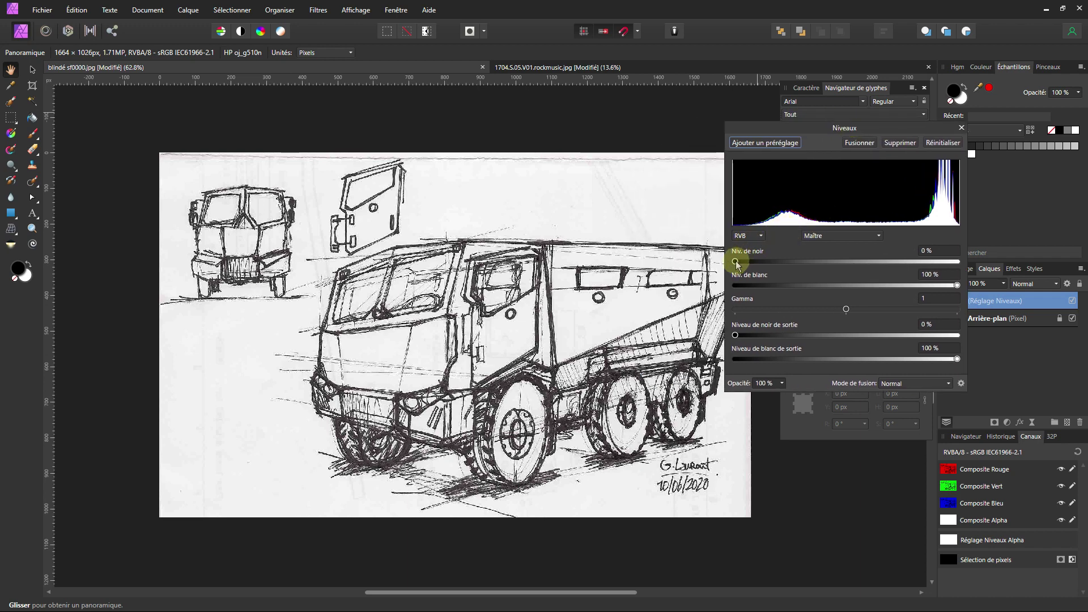
- Set the Levels black level to 22% and white level to 82%, and nest the adjustment inside the background layer
{"action": "mouse_move", "coordinate": [737, 264]}
{"action": "left_mouse_down"}
{"action": "mouse_move", "coordinate": [777, 260]}
{"action": "mouse_move", "coordinate": [735, 268]}
{"action": "left_mouse_up"}
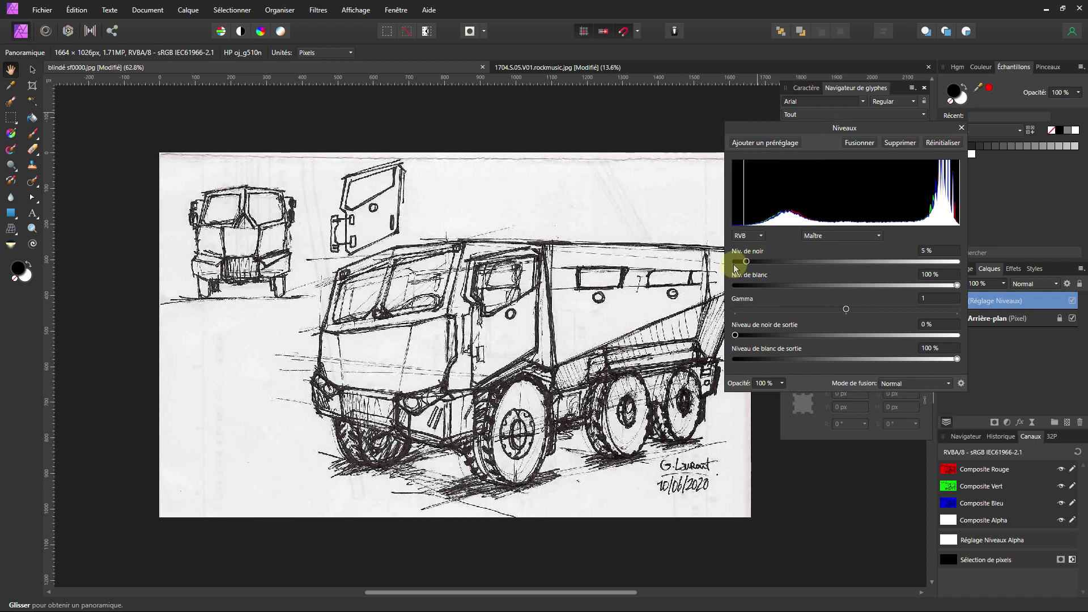
{"action": "mouse_move", "coordinate": [910, 265]}
{"action": "left_mouse_down"}
{"action": "mouse_move", "coordinate": [746, 266]}
{"action": "mouse_move", "coordinate": [797, 266]}
{"action": "mouse_move", "coordinate": [787, 266]}
{"action": "left_mouse_up"}
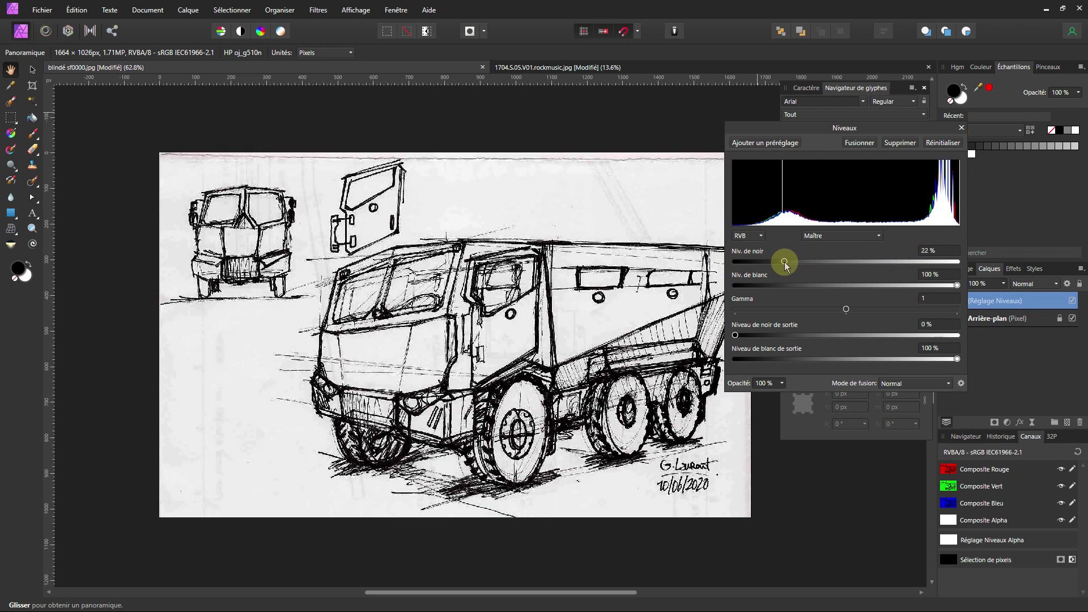
{"action": "left_click_drag", "start_coordinate": [956, 285], "coordinate": [917, 285]}
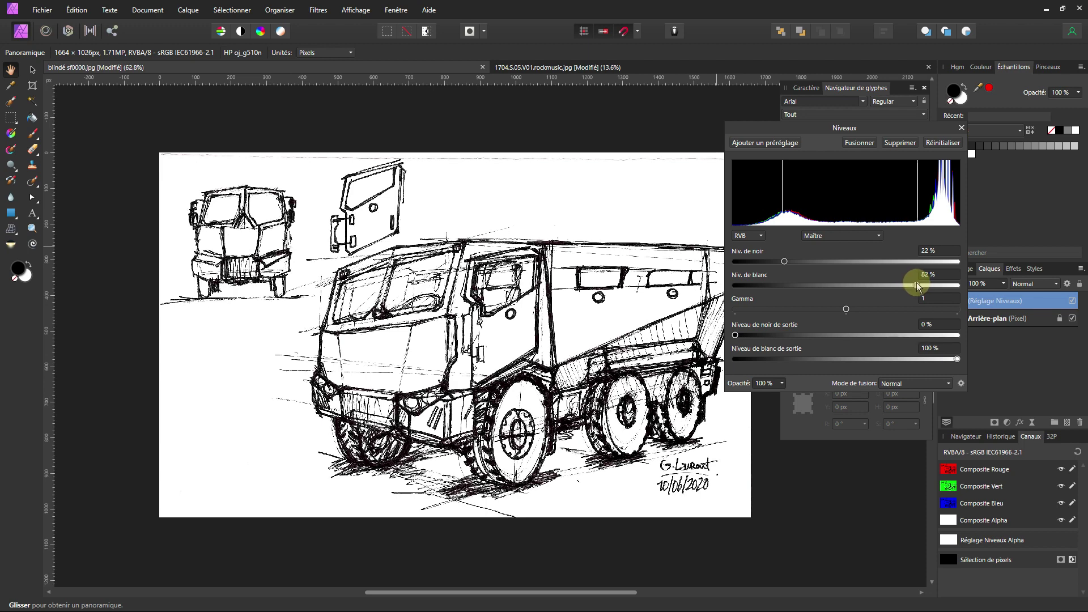
{"action": "left_click_drag", "start_coordinate": [918, 285], "coordinate": [917, 285]}
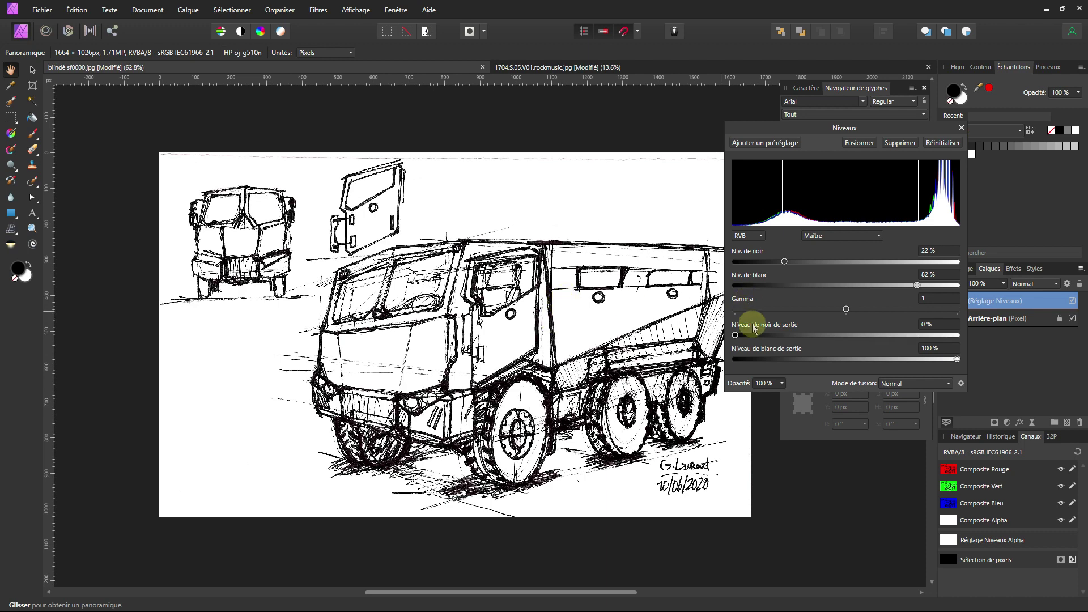
{"action": "left_click", "coordinate": [961, 127]}
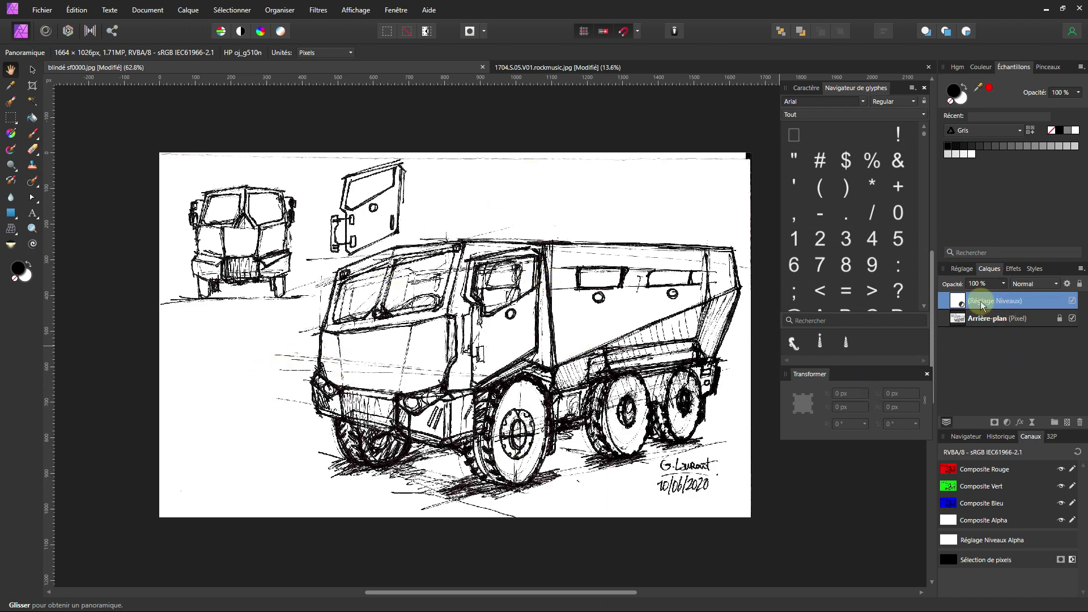
{"action": "left_click_drag", "start_coordinate": [976, 301], "coordinate": [965, 320]}
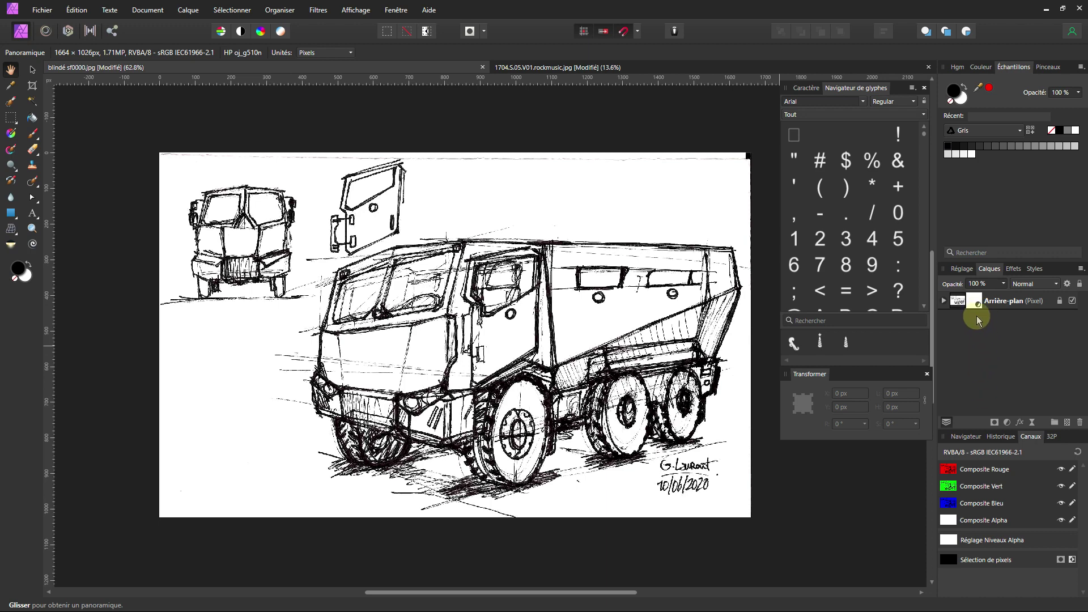
- In the background layer's blend options, add a middle source-range node at 50.8% input and 99.2% output, and lower the white end to 0% output
{"action": "left_click", "coordinate": [957, 305]}
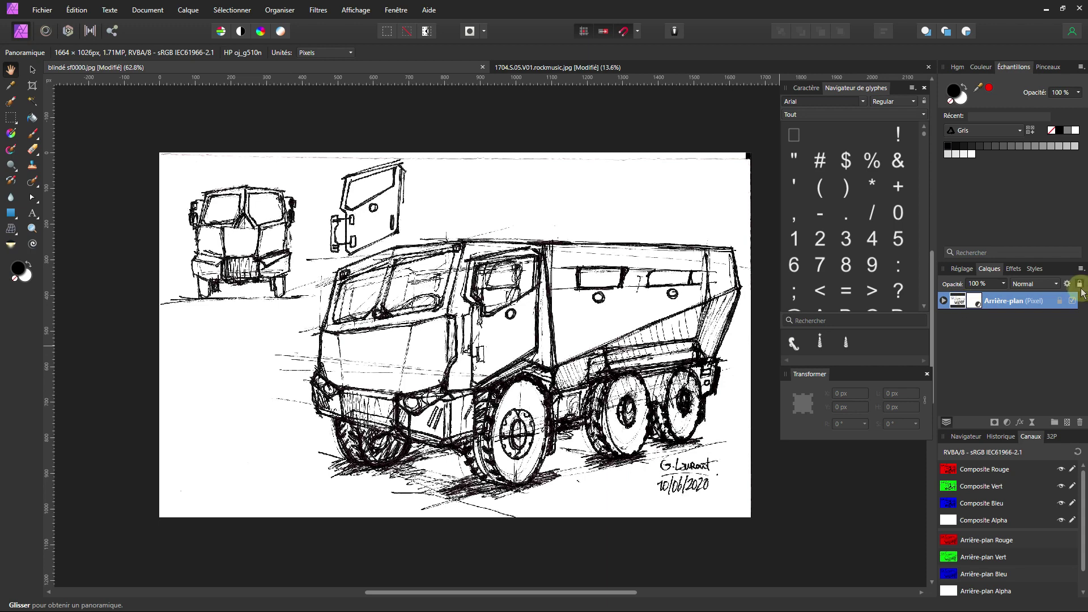
{"action": "left_click", "coordinate": [1069, 284]}
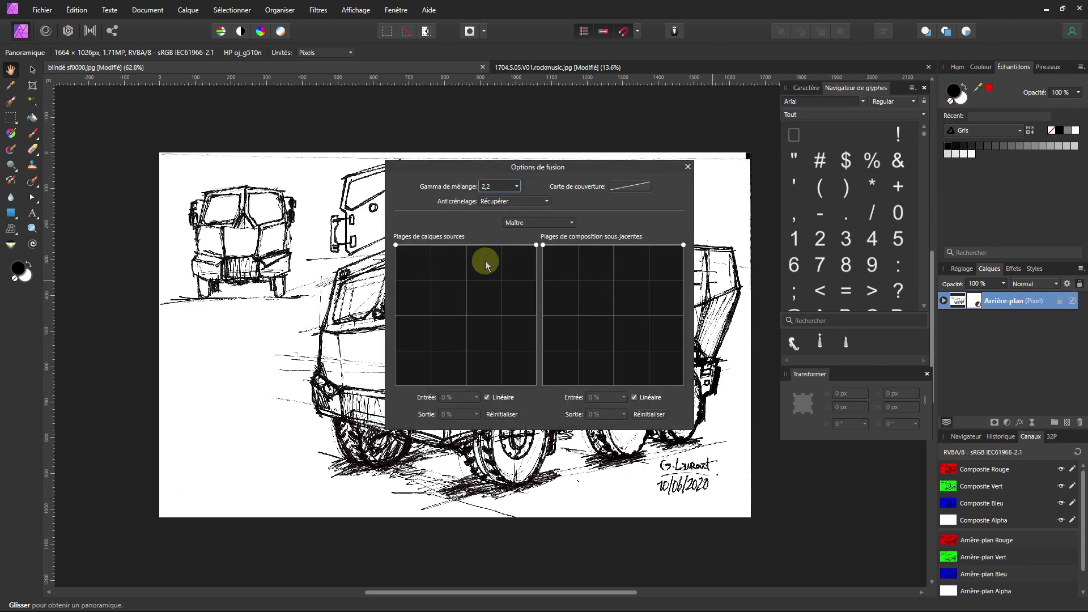
{"action": "left_click", "coordinate": [466, 246]}
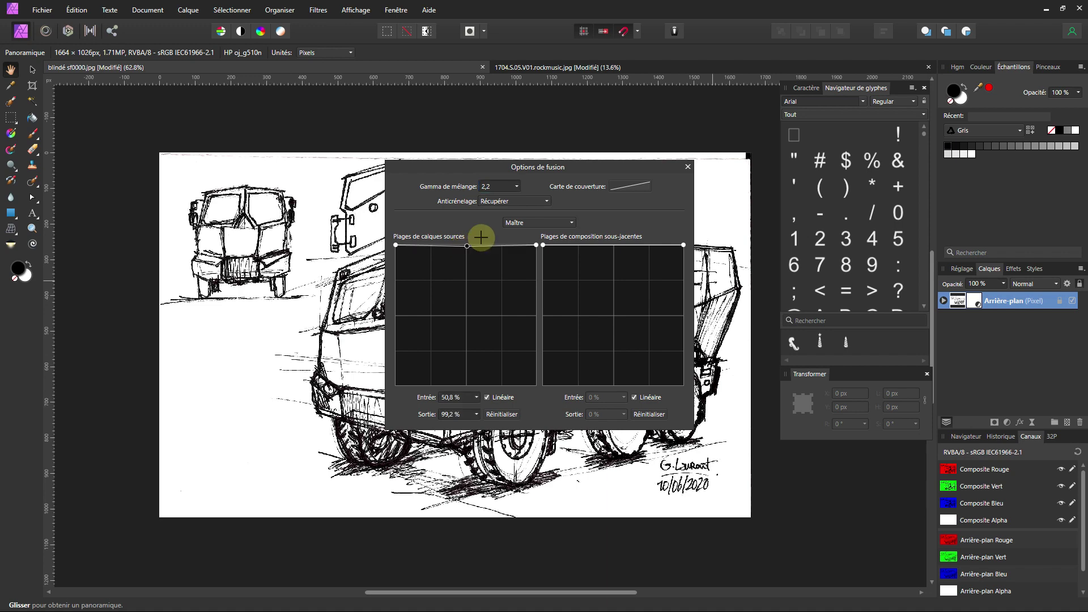
{"action": "left_click_drag", "start_coordinate": [546, 167], "coordinate": [936, 114]}
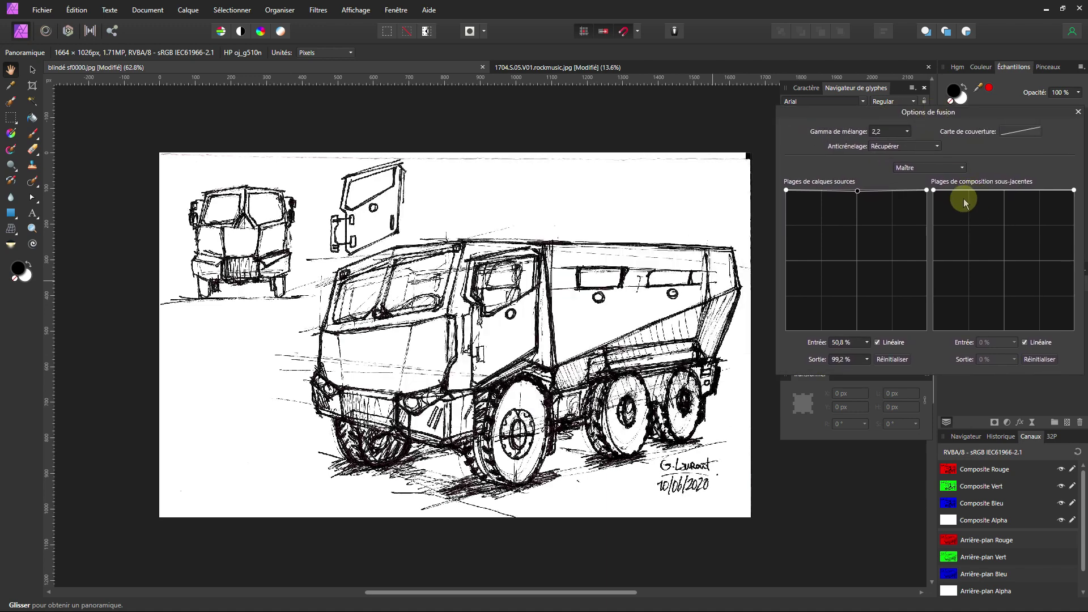
{"action": "left_click_drag", "start_coordinate": [928, 192], "coordinate": [932, 345]}
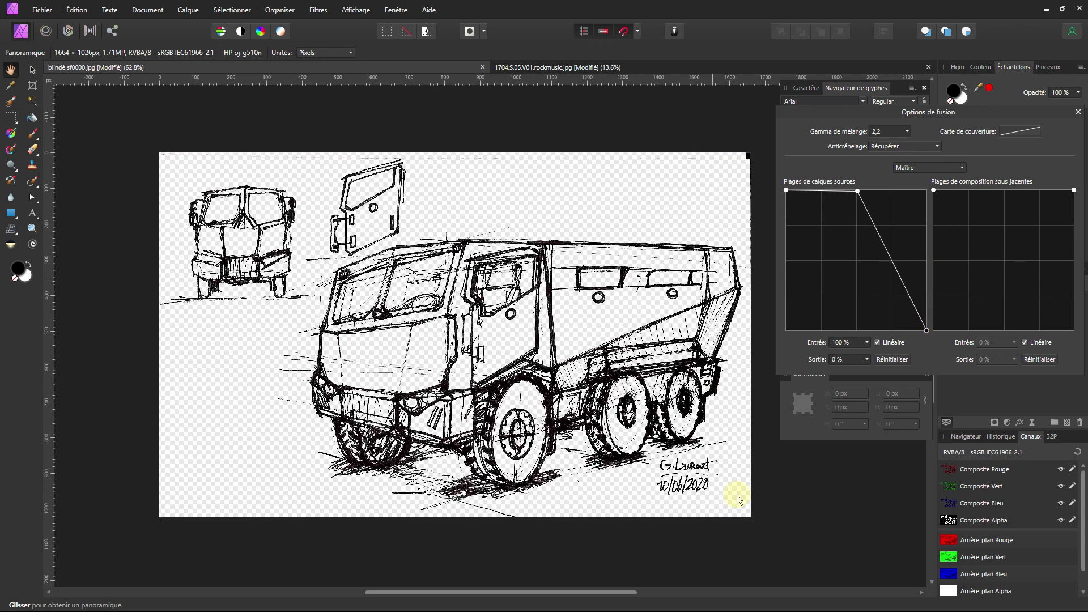
{"action": "left_click", "coordinate": [1078, 113]}
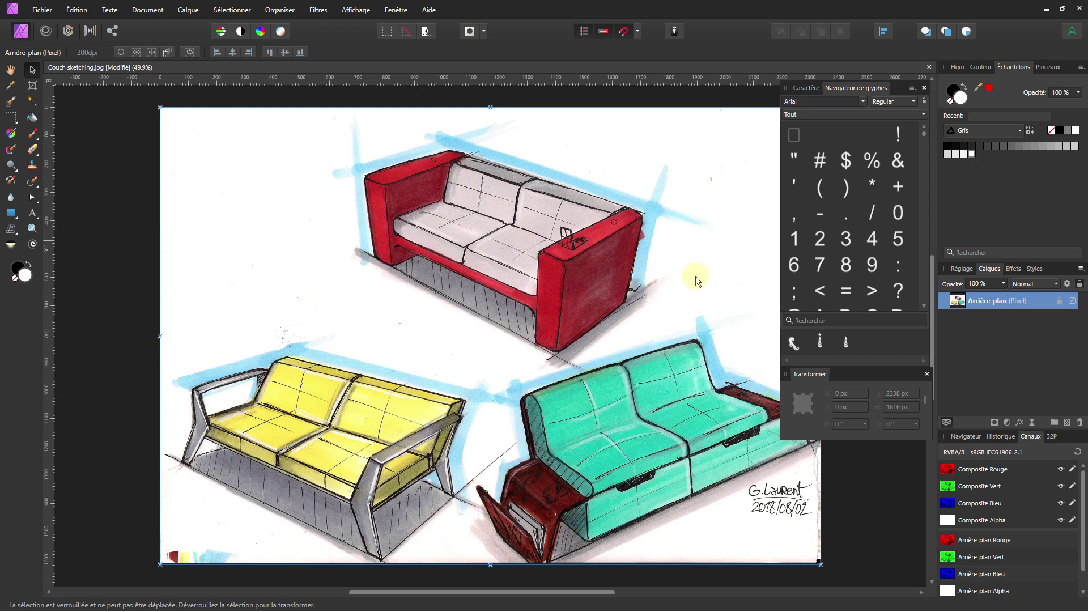
- Draw a rectangle about 2399 by 1666 px covering the whole couch sketch page
{"action": "scroll", "coordinate": [705, 318], "scroll_direction": "down", "scroll_amount": 1}
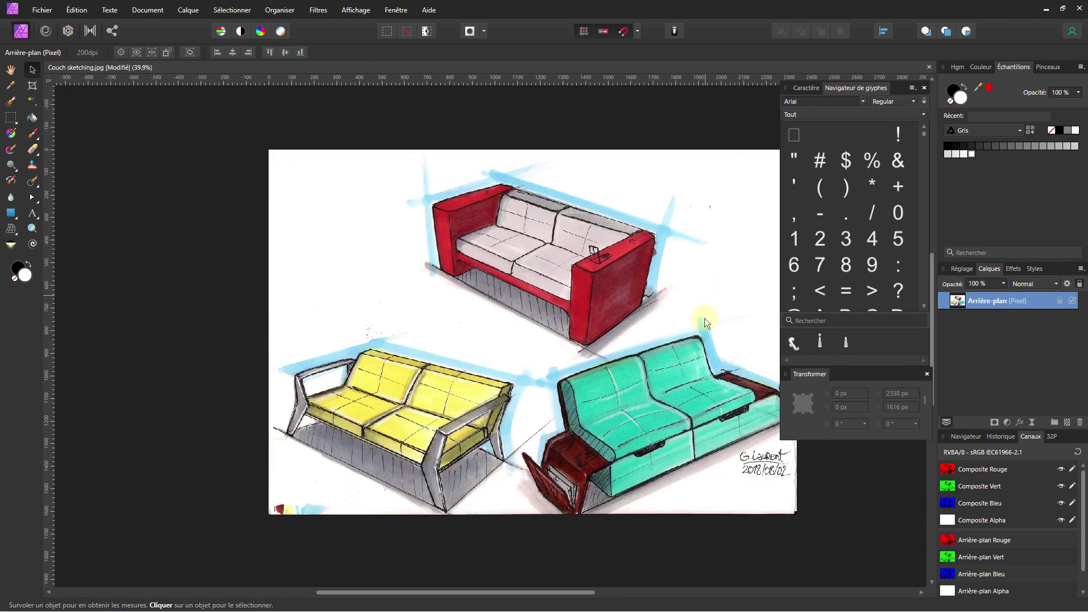
{"action": "scroll", "coordinate": [524, 285], "scroll_direction": "right", "scroll_amount": 3}
{"action": "scroll", "coordinate": [497, 296], "scroll_direction": "up", "scroll_amount": 1}
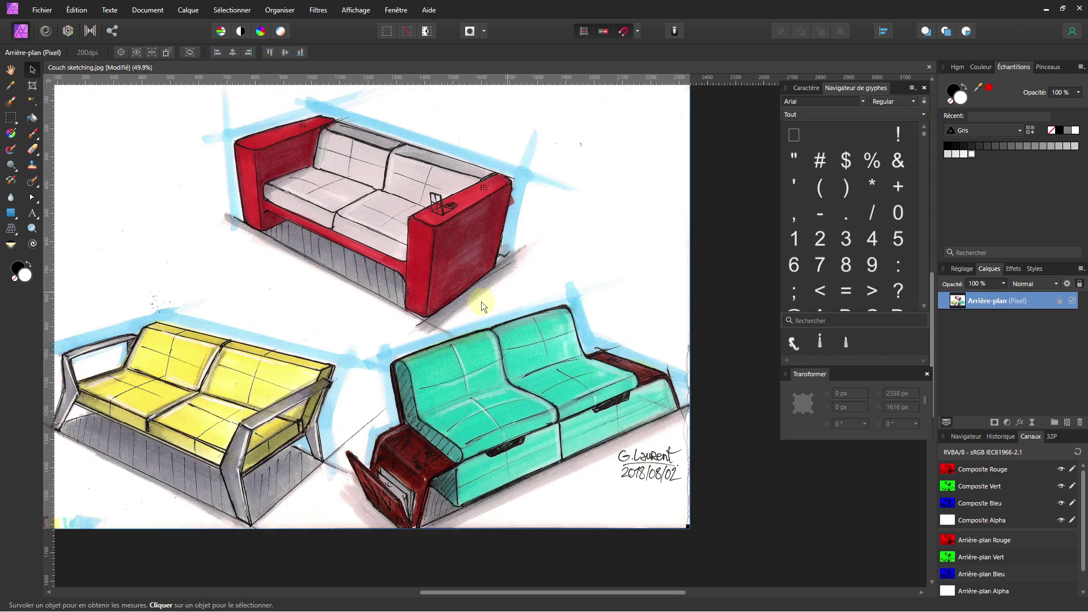
{"action": "scroll", "coordinate": [481, 301], "scroll_direction": "left", "scroll_amount": 2}
{"action": "scroll", "coordinate": [542, 324], "scroll_direction": "left", "scroll_amount": 1}
{"action": "left_click", "coordinate": [560, 324]}
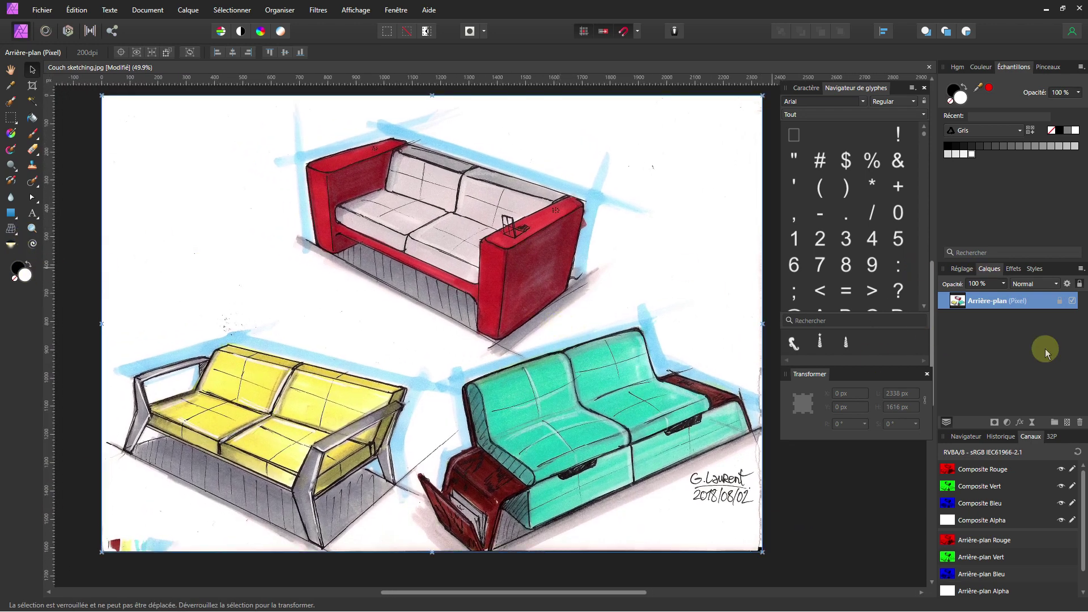
{"action": "left_click", "coordinate": [10, 213]}
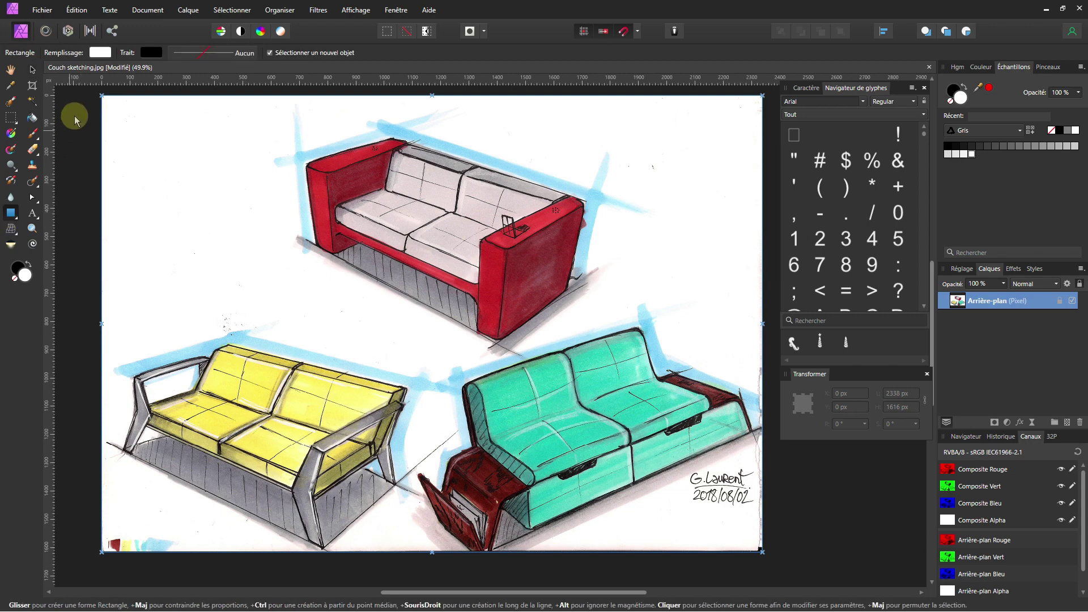
{"action": "left_click_drag", "start_coordinate": [94, 91], "coordinate": [771, 557]}
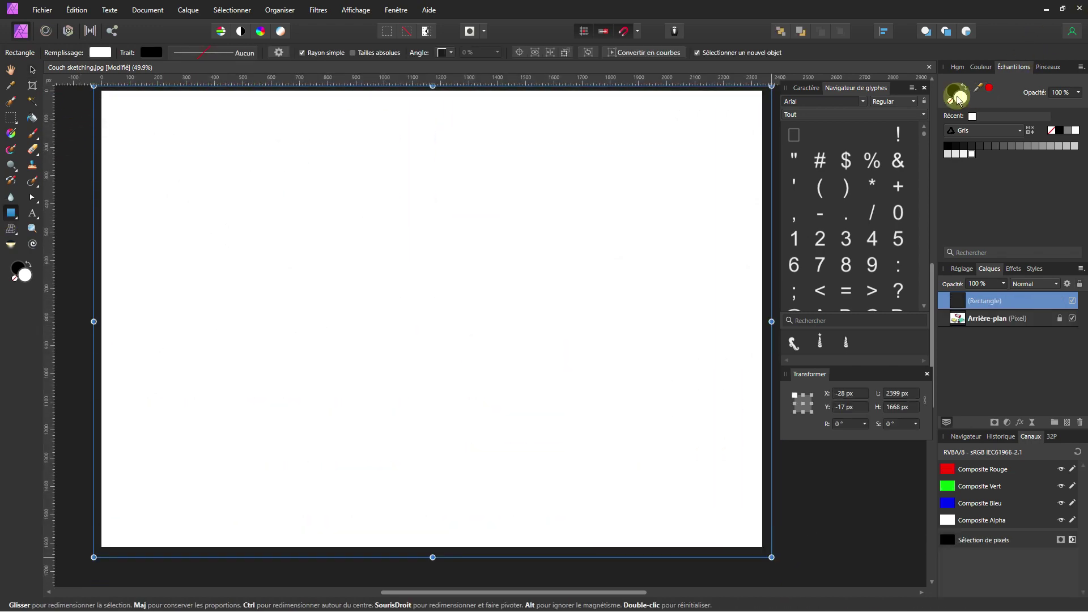
- Fill the rectangle with red and place it hidden below the background layer
{"action": "left_click", "coordinate": [990, 89]}
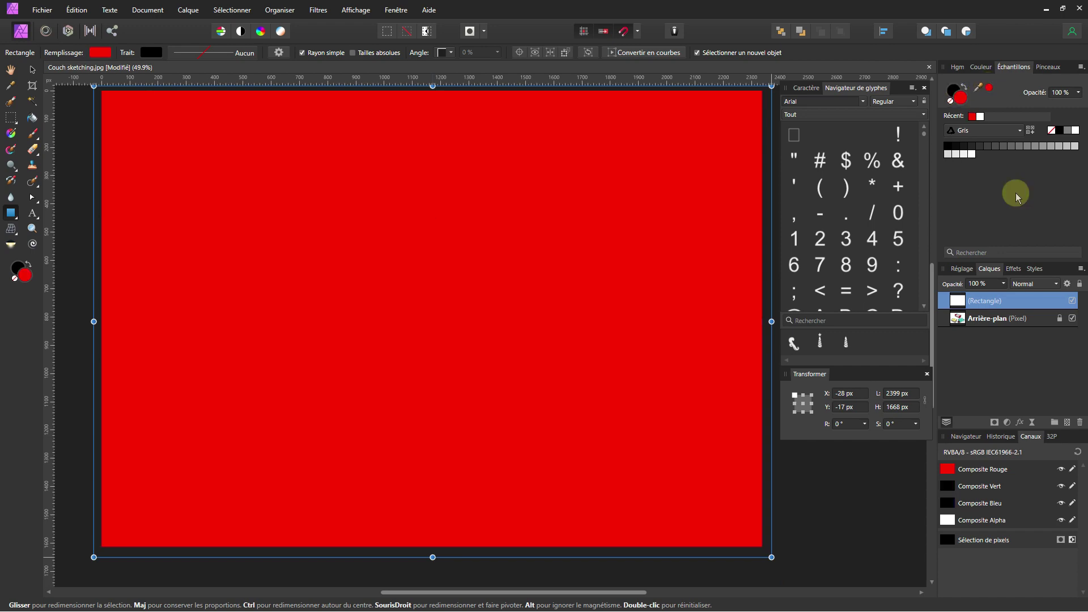
{"action": "mouse_move", "coordinate": [1015, 297]}
{"action": "left_mouse_down"}
{"action": "mouse_move", "coordinate": [1004, 333]}
{"action": "mouse_move", "coordinate": [1012, 347]}
{"action": "left_mouse_up"}
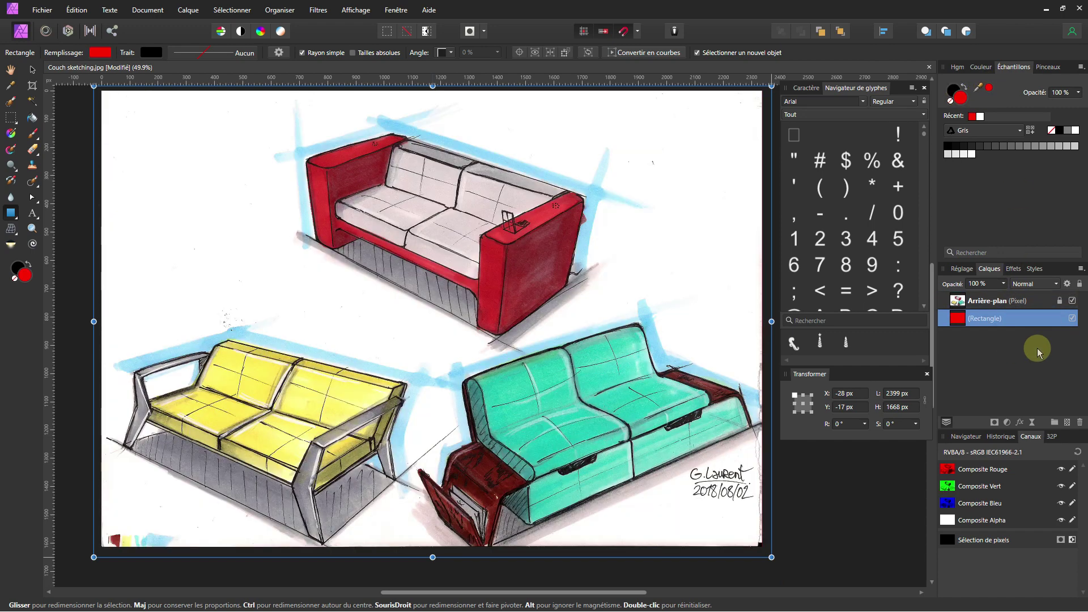
{"action": "left_click", "coordinate": [1072, 318]}
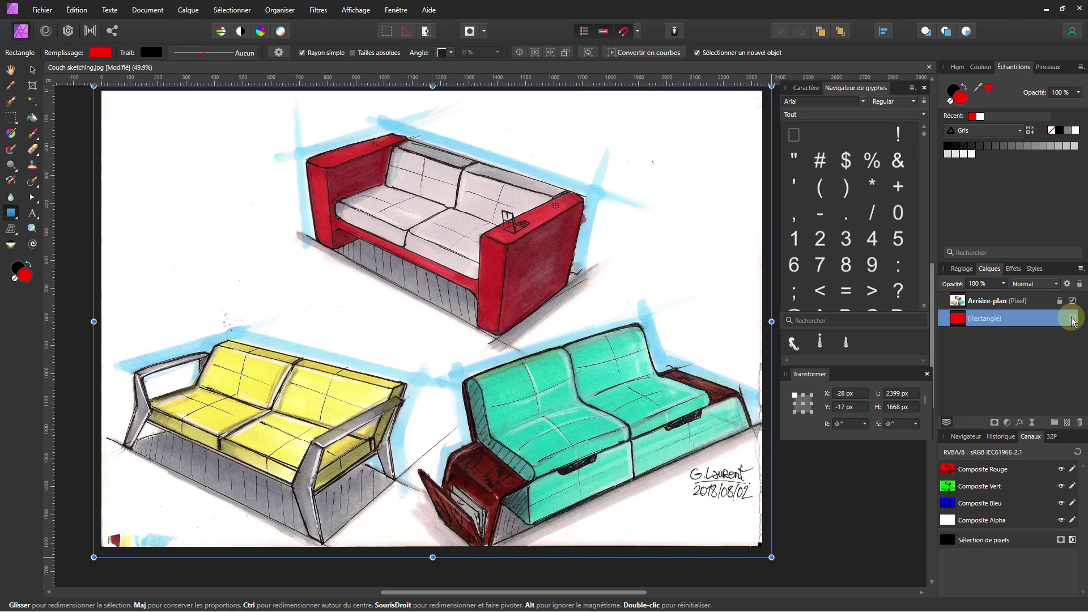
- Add a Black and White adjustment over the couch sketch with red and yellow -139%, green -144%, cyan -148%, blue -136% and magenta -109%
{"action": "left_click", "coordinate": [1002, 302]}
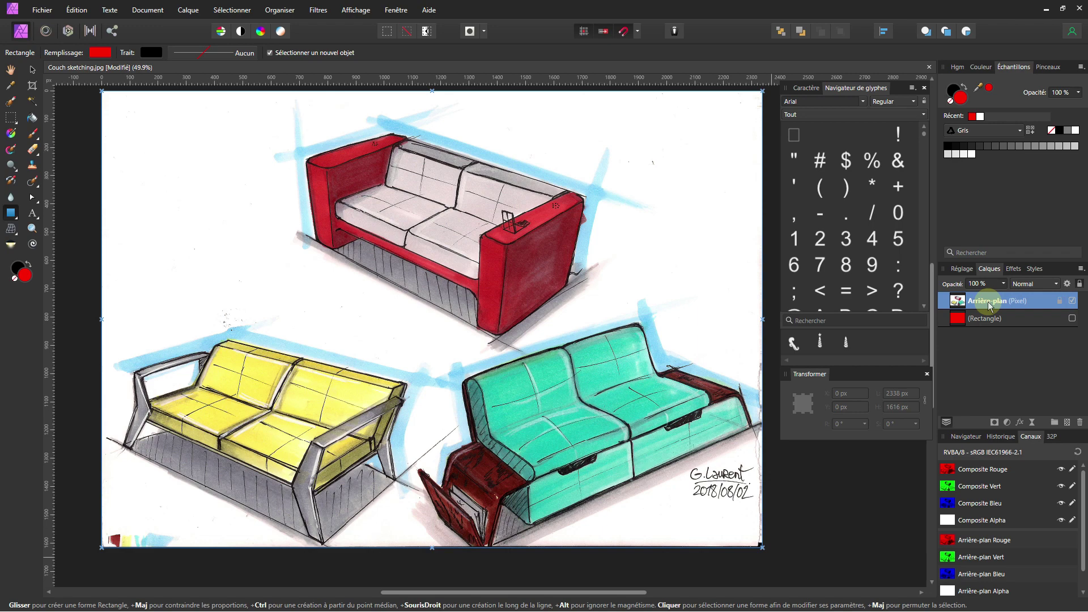
{"action": "left_click", "coordinate": [1007, 423]}
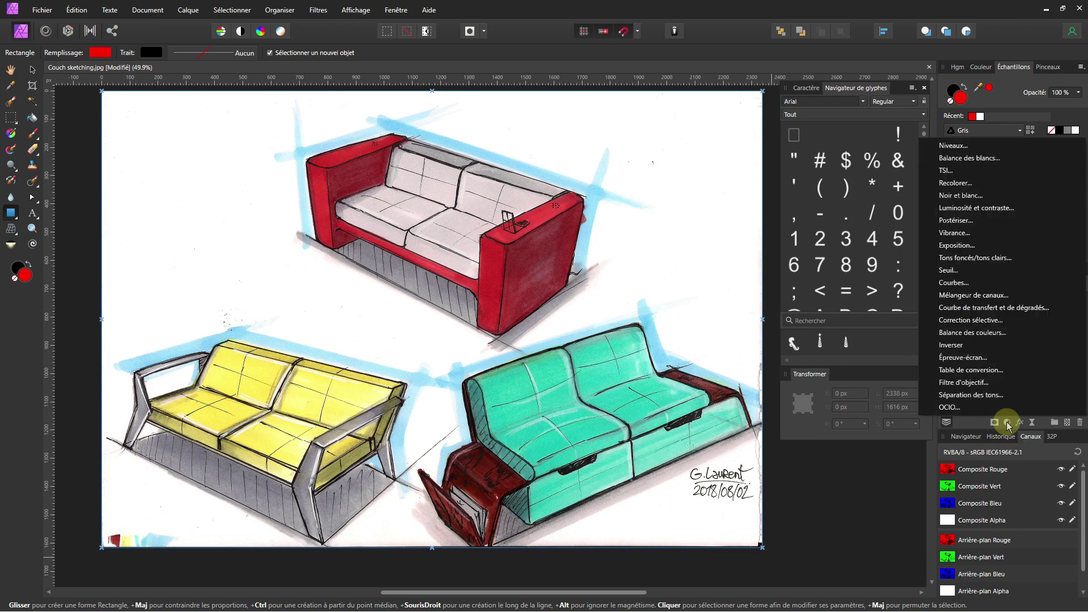
{"action": "left_click", "coordinate": [996, 195]}
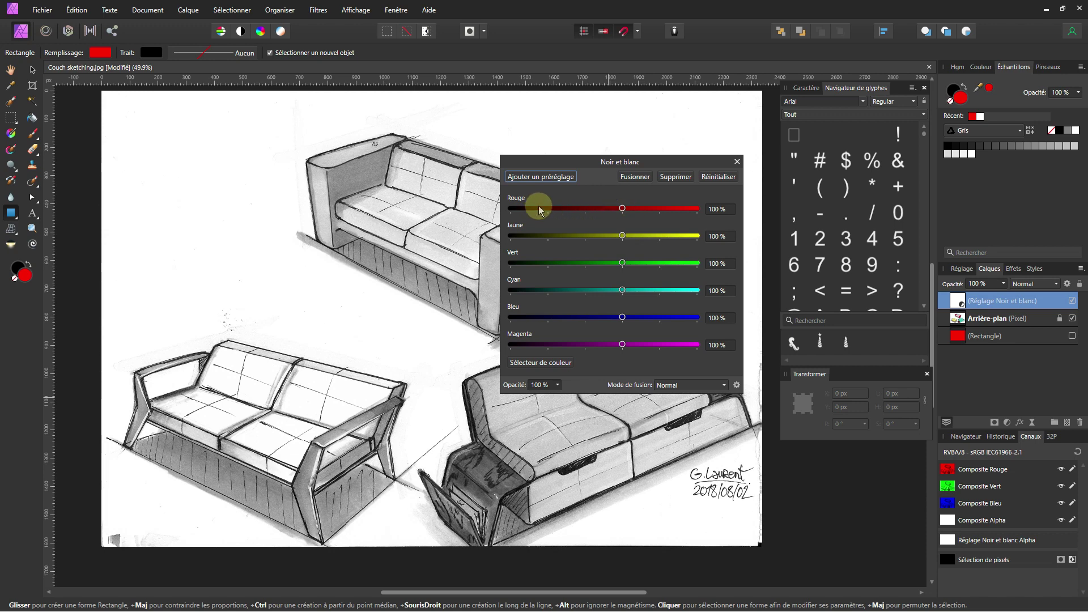
{"action": "mouse_move", "coordinate": [539, 208]}
{"action": "left_mouse_down"}
{"action": "mouse_move", "coordinate": [528, 210]}
{"action": "mouse_move", "coordinate": [538, 262]}
{"action": "mouse_move", "coordinate": [530, 291]}
{"action": "left_mouse_up"}
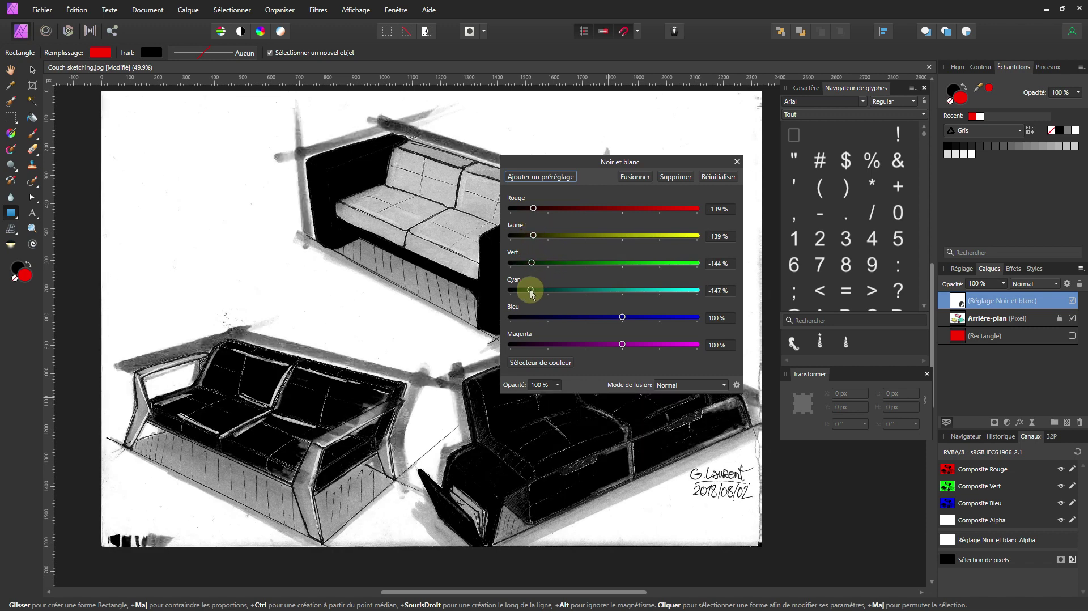
{"action": "left_click", "coordinate": [532, 317]}
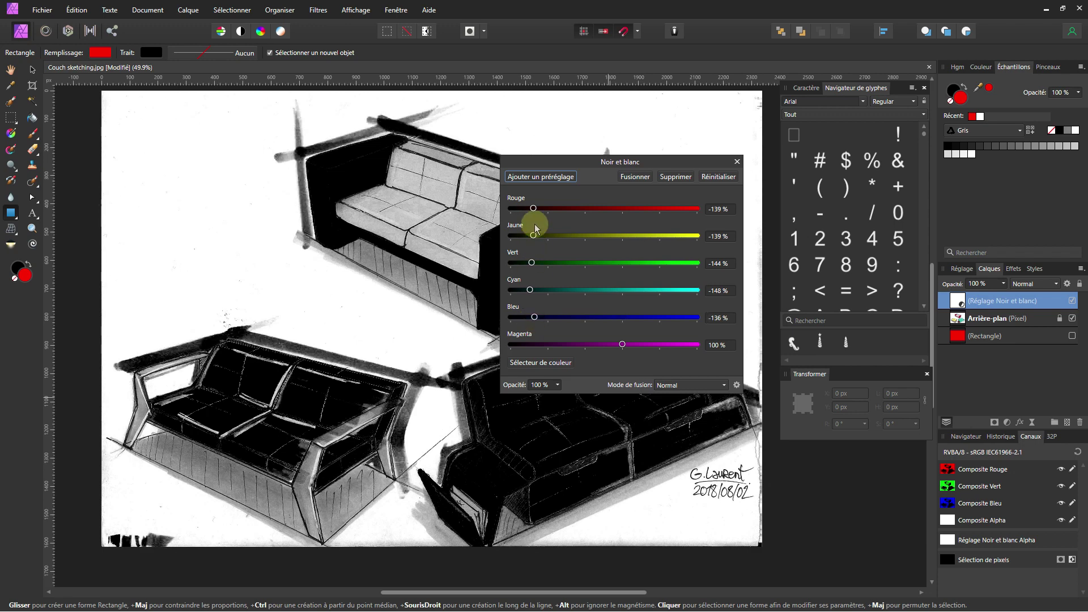
{"action": "left_click", "coordinate": [542, 344]}
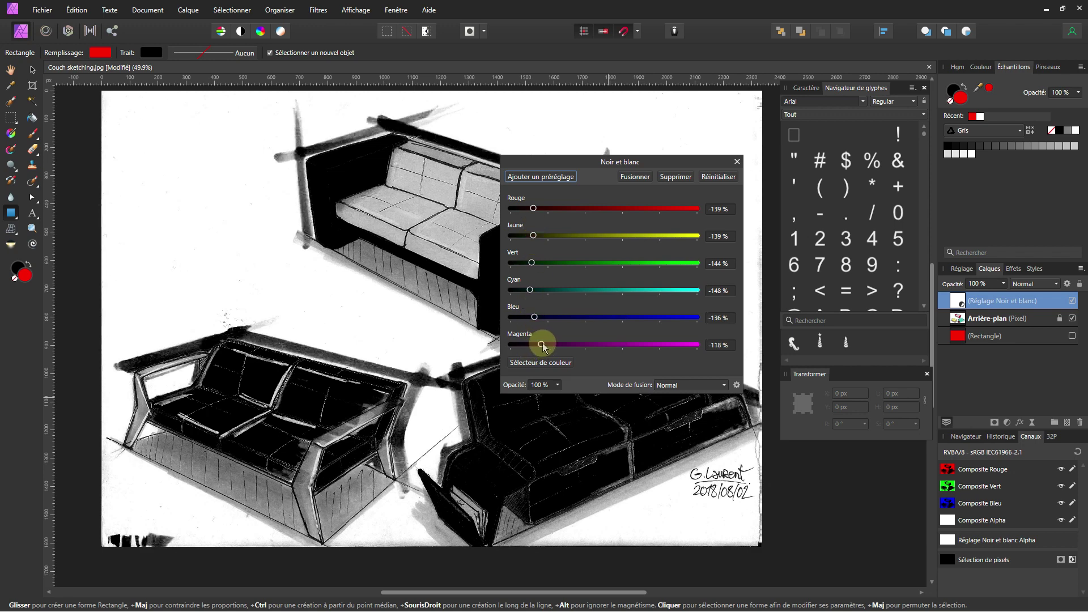
{"action": "left_click", "coordinate": [737, 161]}
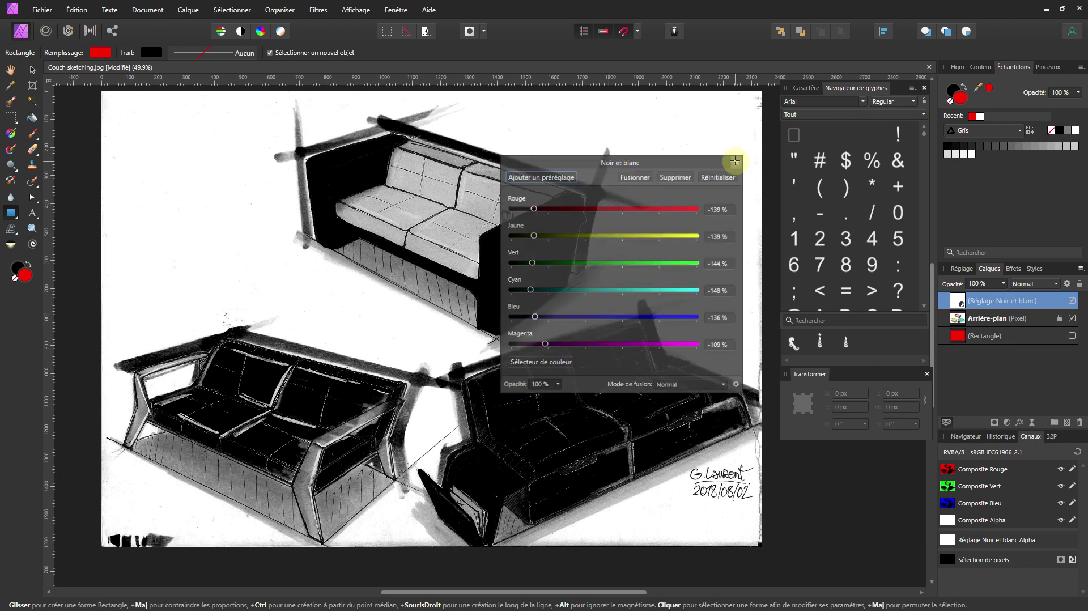
- Group the Black and White adjustment with the background layer and open the group's blend options
{"action": "left_click", "coordinate": [976, 319], "text": "shift"}
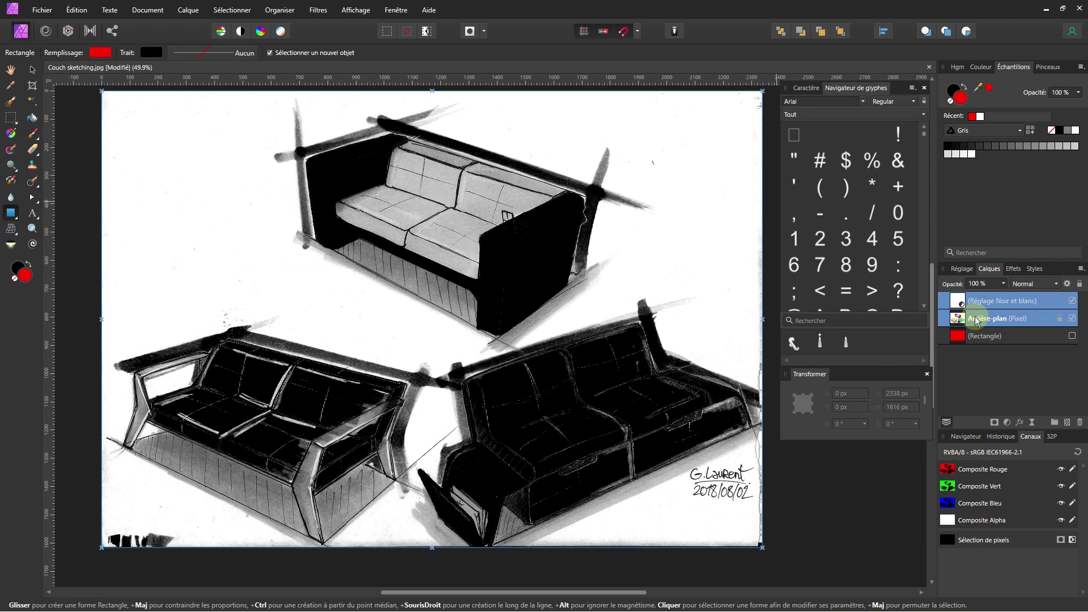
{"action": "key", "text": "ctrl+g"}
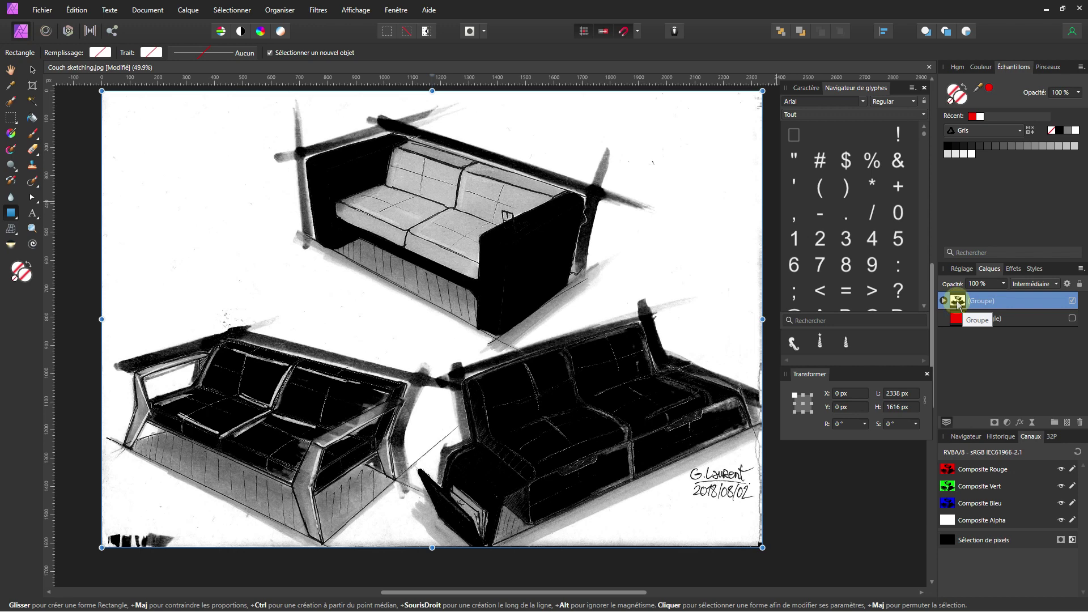
{"action": "key", "text": "ctrl+d"}
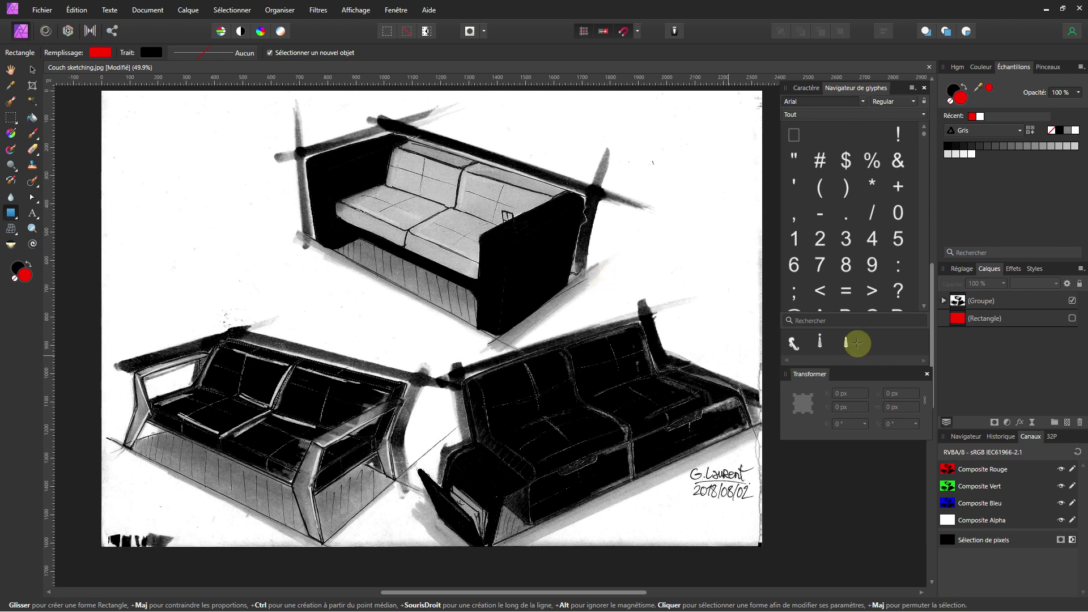
{"action": "left_click", "coordinate": [1005, 299]}
{"action": "left_click_drag", "start_coordinate": [1005, 298], "coordinate": [1071, 287]}
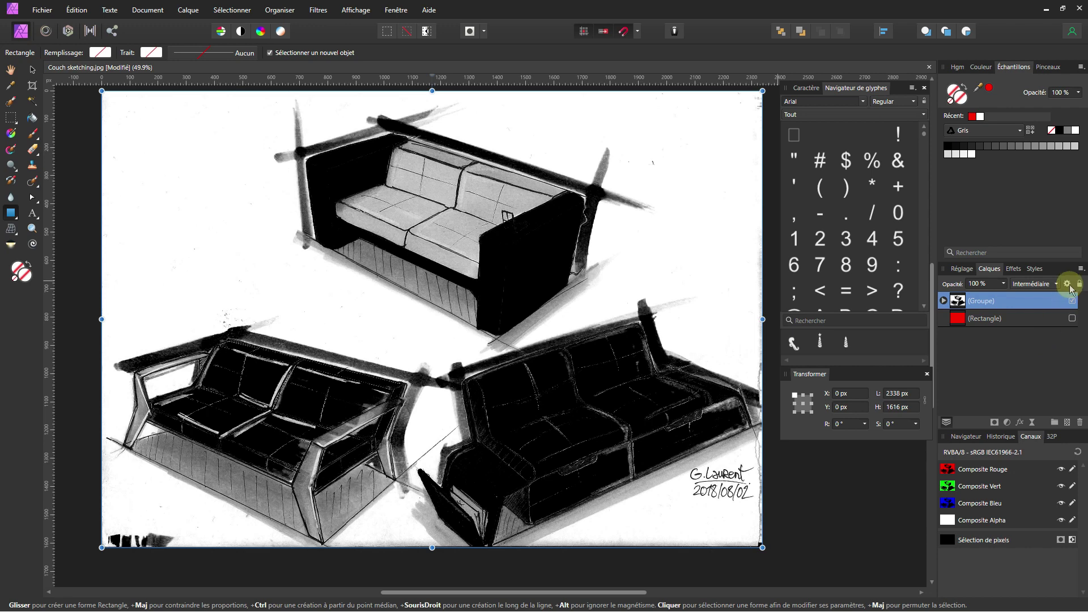
{"action": "left_click", "coordinate": [1069, 285]}
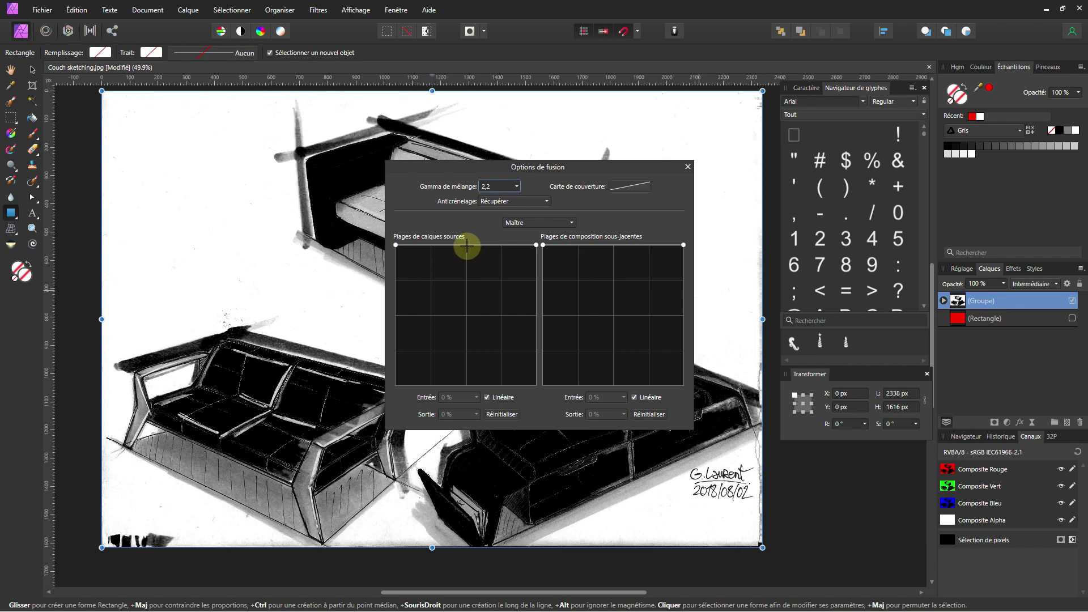
- Try a source-range curve with a middle node at 50.8% input and 99.6% output and the white end at 0% output, and undo it
{"action": "left_click", "coordinate": [467, 245]}
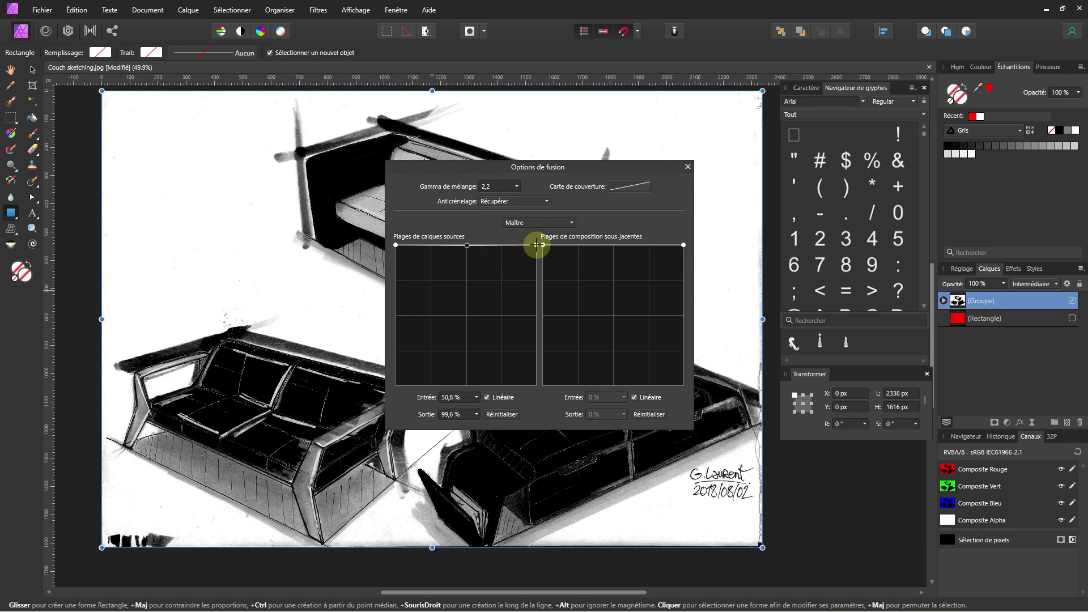
{"action": "left_click_drag", "start_coordinate": [536, 244], "coordinate": [538, 390]}
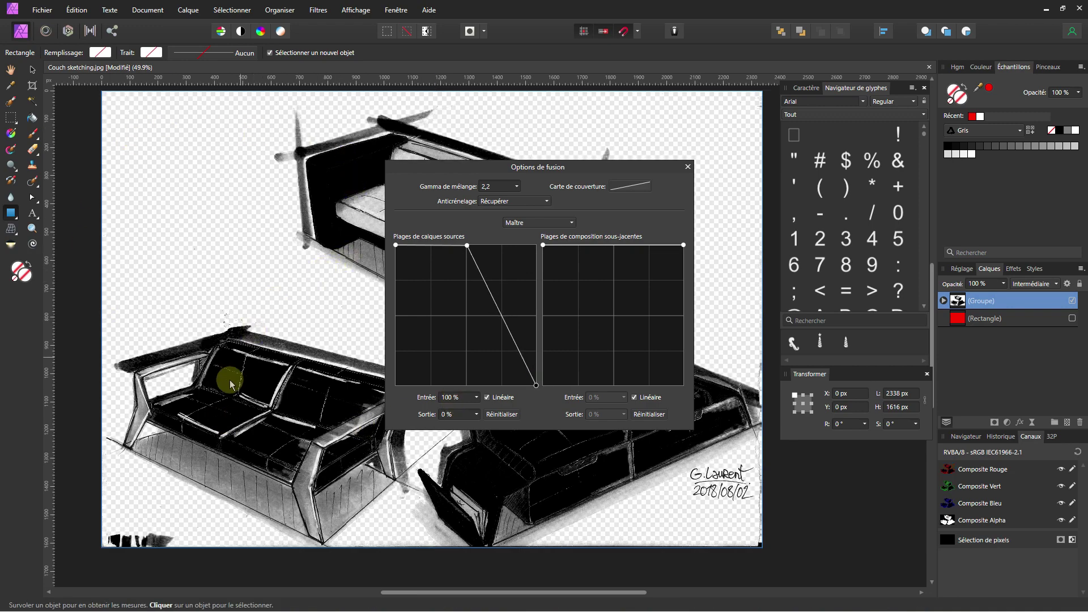
{"action": "scroll", "coordinate": [230, 384], "scroll_direction": "up", "scroll_amount": 6}
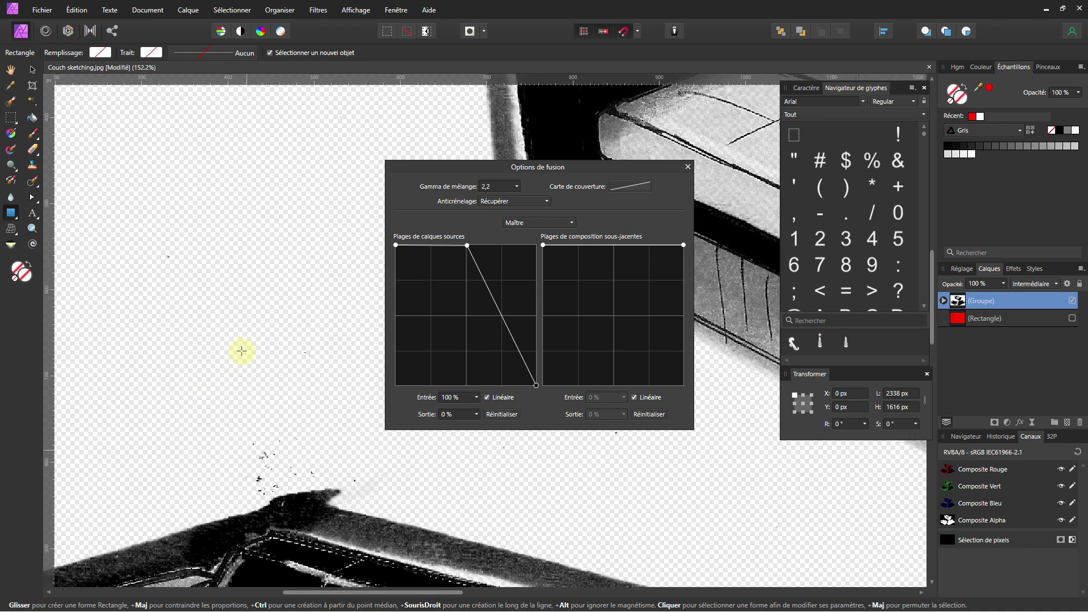
{"action": "scroll", "coordinate": [241, 351], "scroll_direction": "down", "scroll_amount": 3}
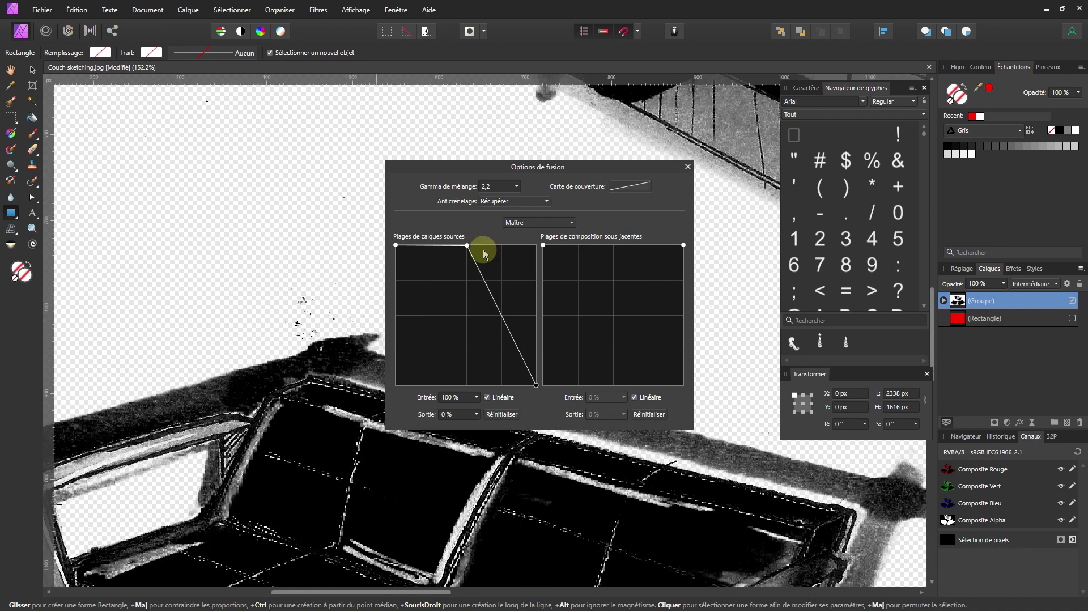
{"action": "left_click_drag", "start_coordinate": [476, 245], "coordinate": [506, 244]}
{"action": "key", "text": "ctrl+z"}
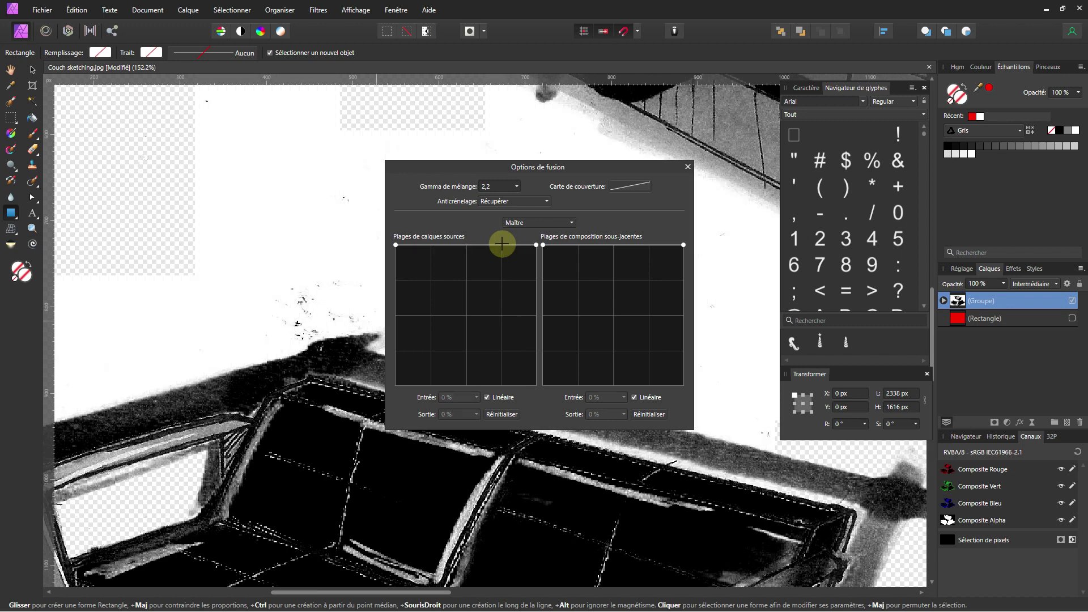
- Add a middle source-range node, lower the white end to 99.4% input and 0% output, and set the middle node to 77.6% input and 100% output
{"action": "left_click", "coordinate": [465, 246]}
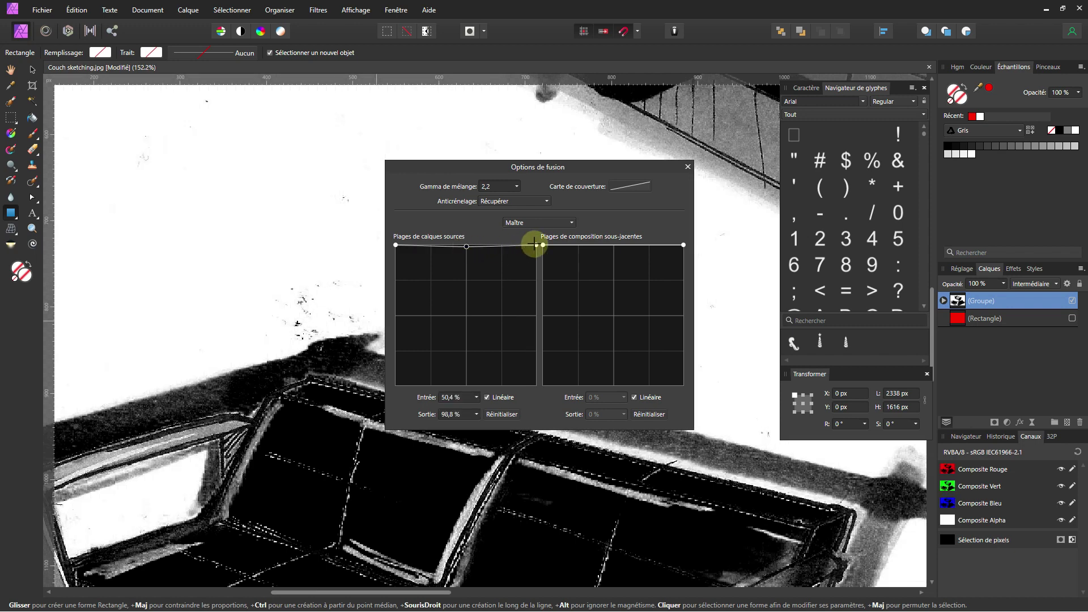
{"action": "left_click_drag", "start_coordinate": [535, 244], "coordinate": [535, 386]}
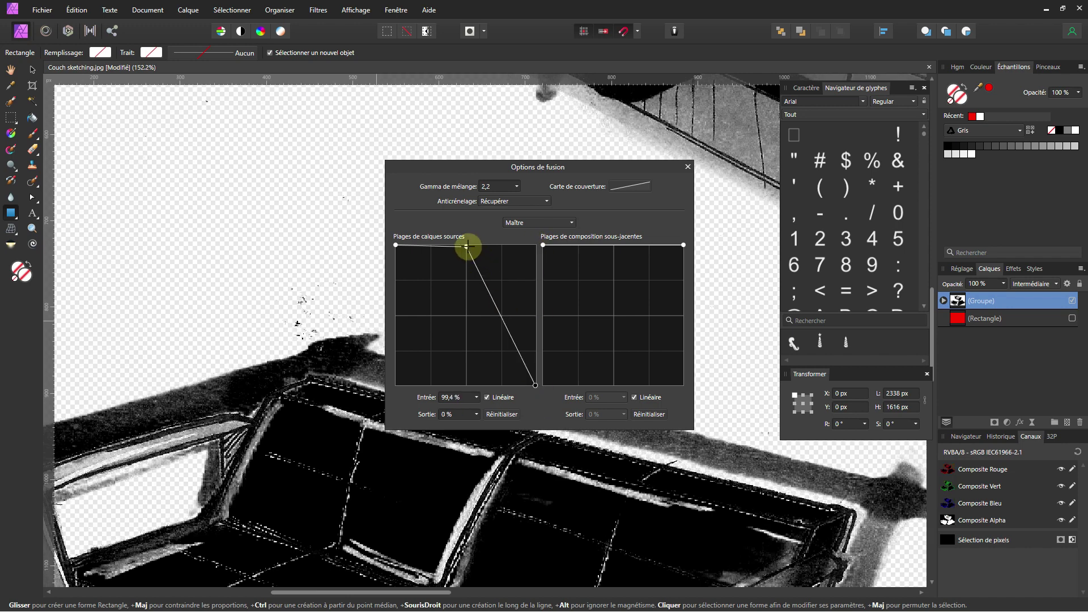
{"action": "left_click_drag", "start_coordinate": [466, 246], "coordinate": [504, 242]}
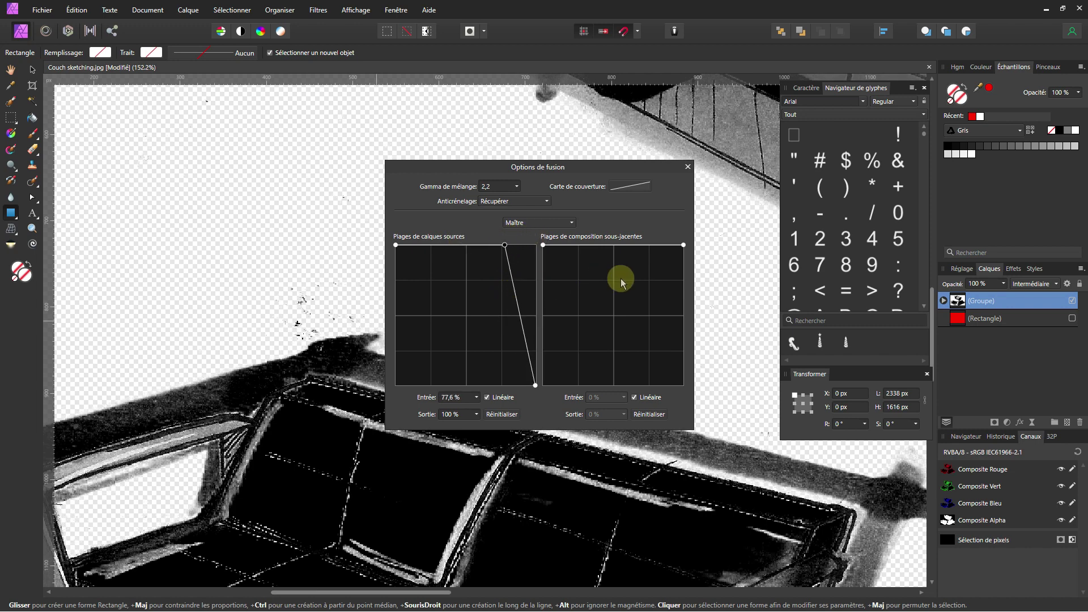
{"action": "scroll", "coordinate": [687, 146], "scroll_direction": "up", "scroll_amount": 2}
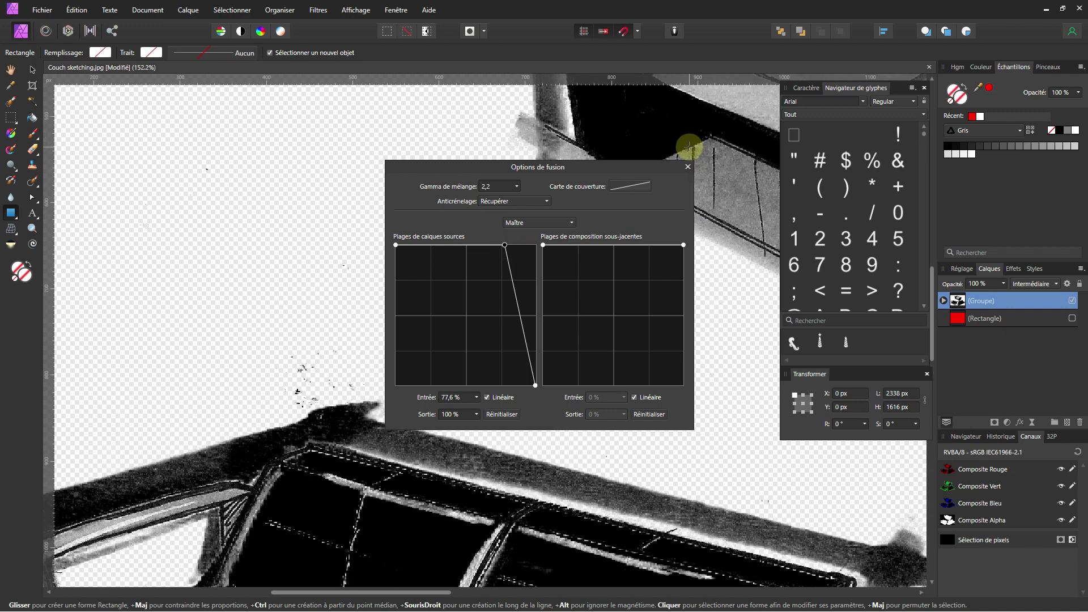
{"action": "scroll", "coordinate": [702, 362], "scroll_direction": "up", "scroll_amount": 7}
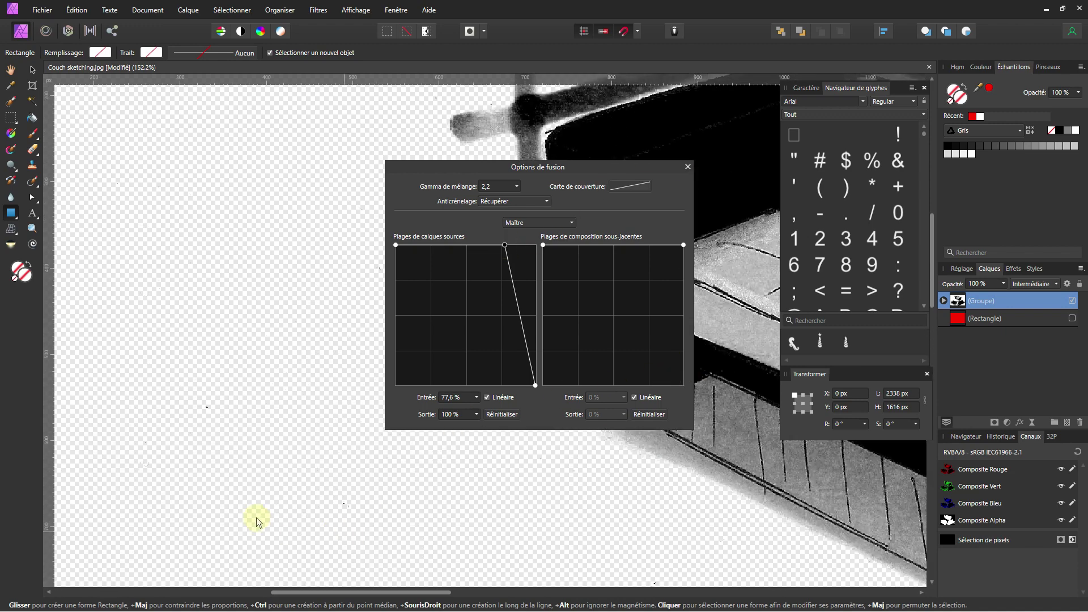
{"action": "scroll", "coordinate": [258, 493], "scroll_direction": "down", "scroll_amount": 7}
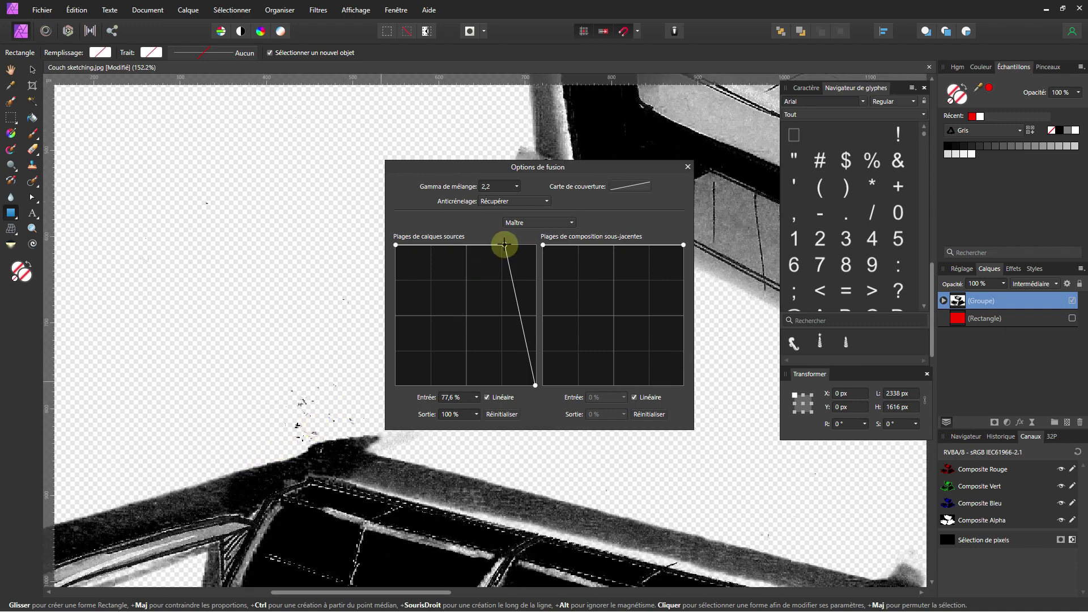
- Move the middle source-range node back to just past the midpoint at full output and close the blend options
{"action": "left_click_drag", "start_coordinate": [504, 244], "coordinate": [325, 325]}
{"action": "scroll", "coordinate": [317, 315], "scroll_direction": "down", "scroll_amount": 5}
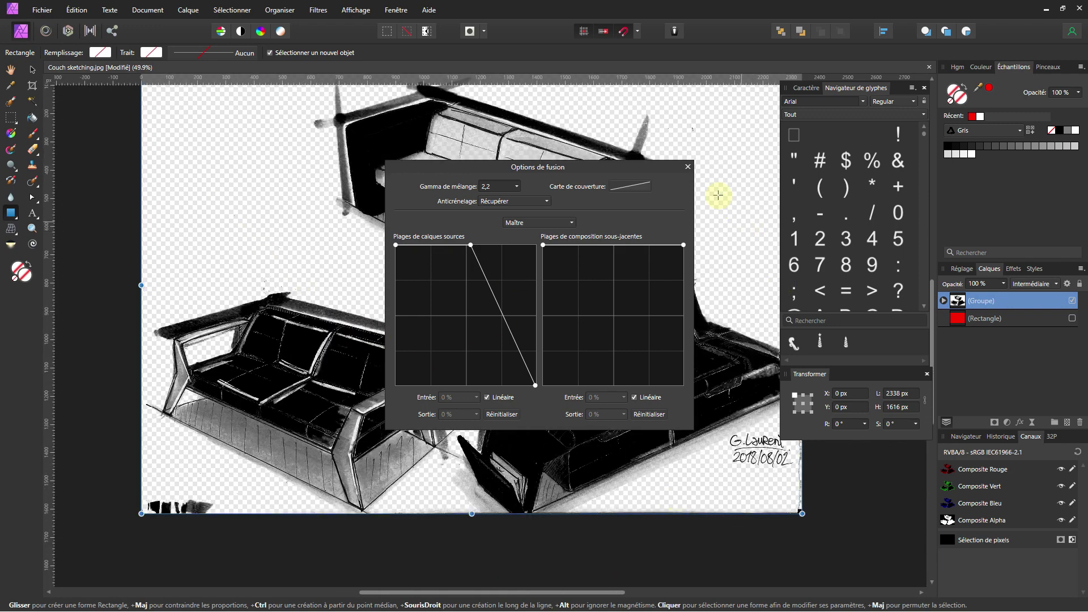
{"action": "left_click", "coordinate": [688, 168]}
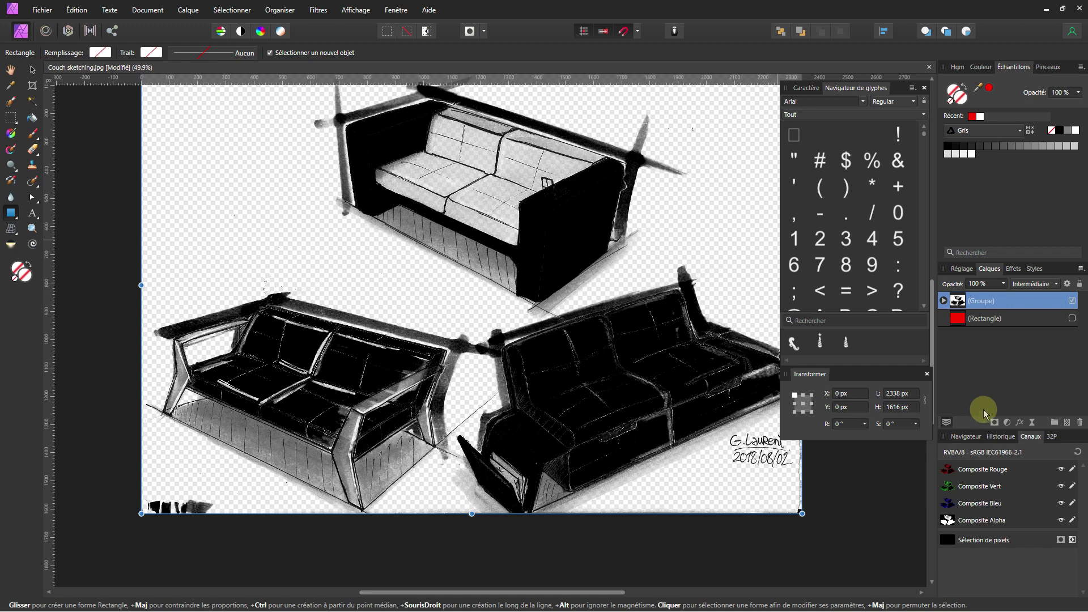
- Load the group's pixels as a selection and create a mask from it above the Black and White adjustment inside the group
{"action": "left_click", "coordinate": [958, 301], "text": "ctrl"}
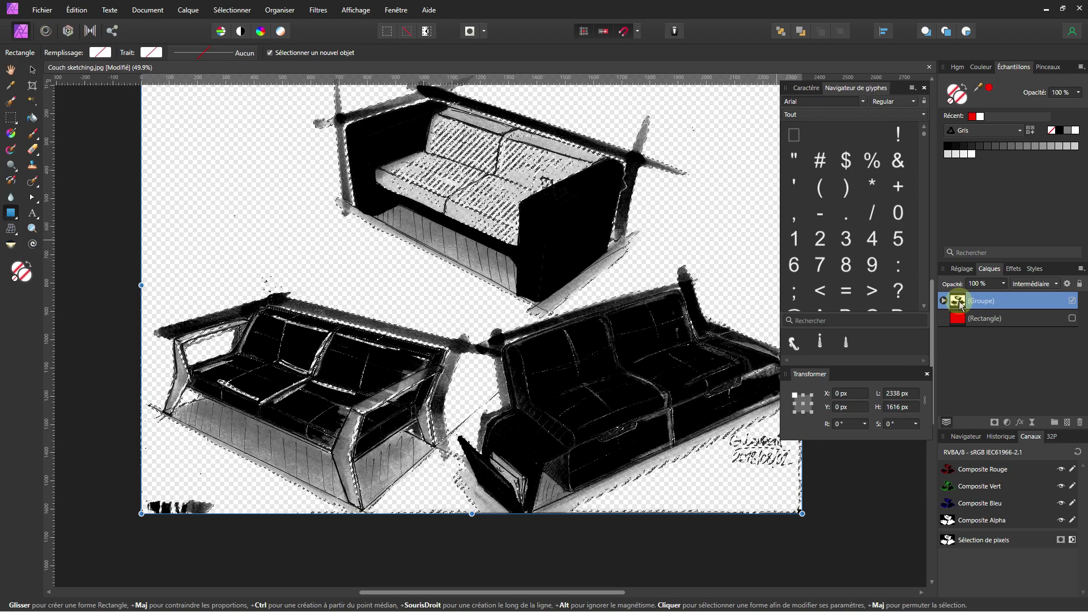
{"action": "scroll", "coordinate": [388, 336], "scroll_direction": "up", "scroll_amount": 2}
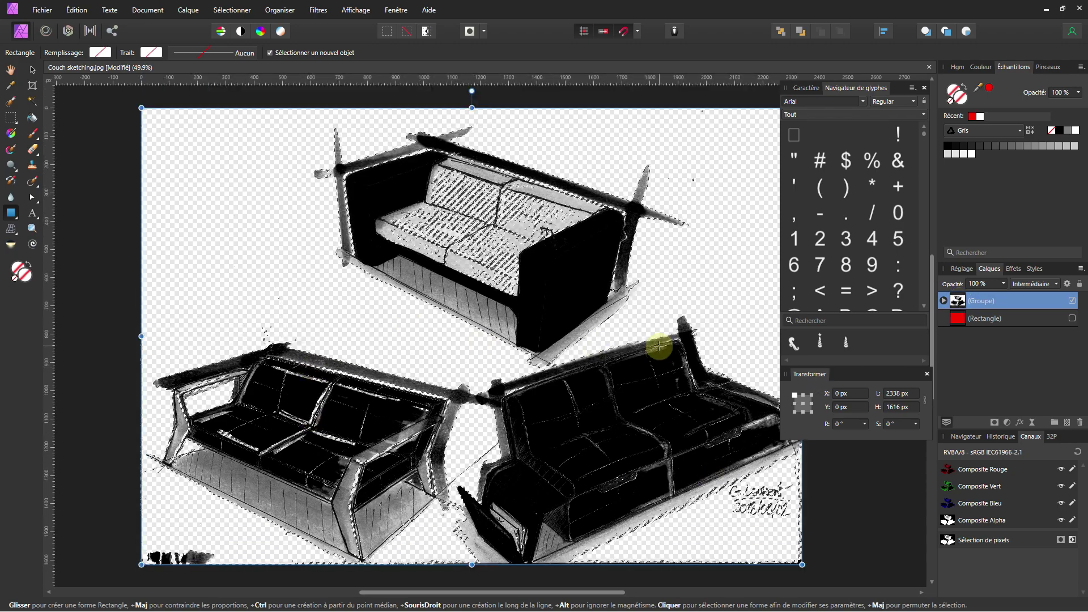
{"action": "left_click", "coordinate": [995, 423]}
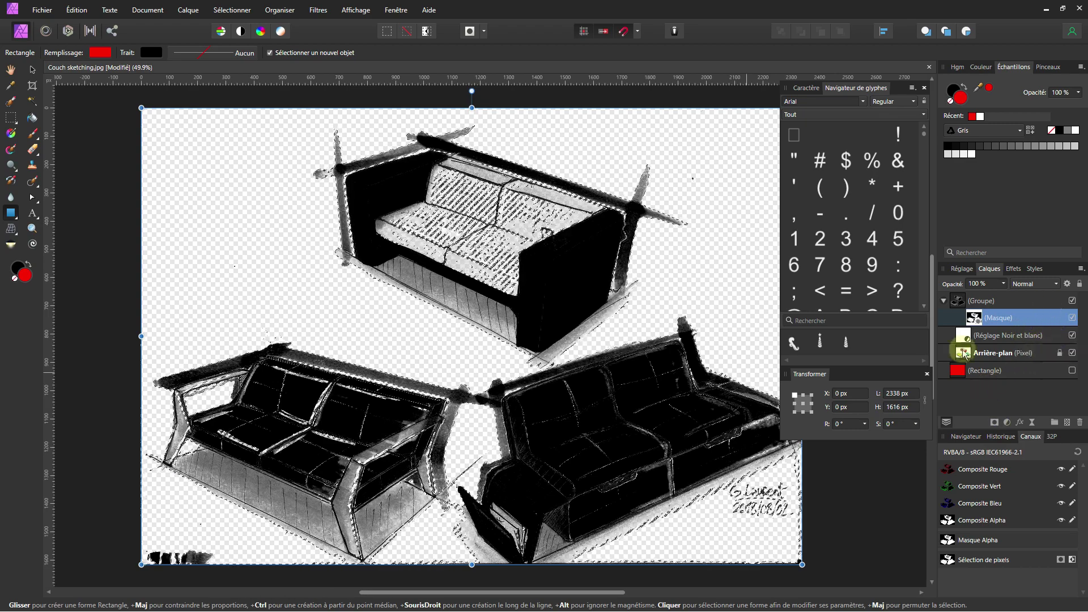
{"action": "left_click_drag", "start_coordinate": [964, 354], "coordinate": [965, 318]}
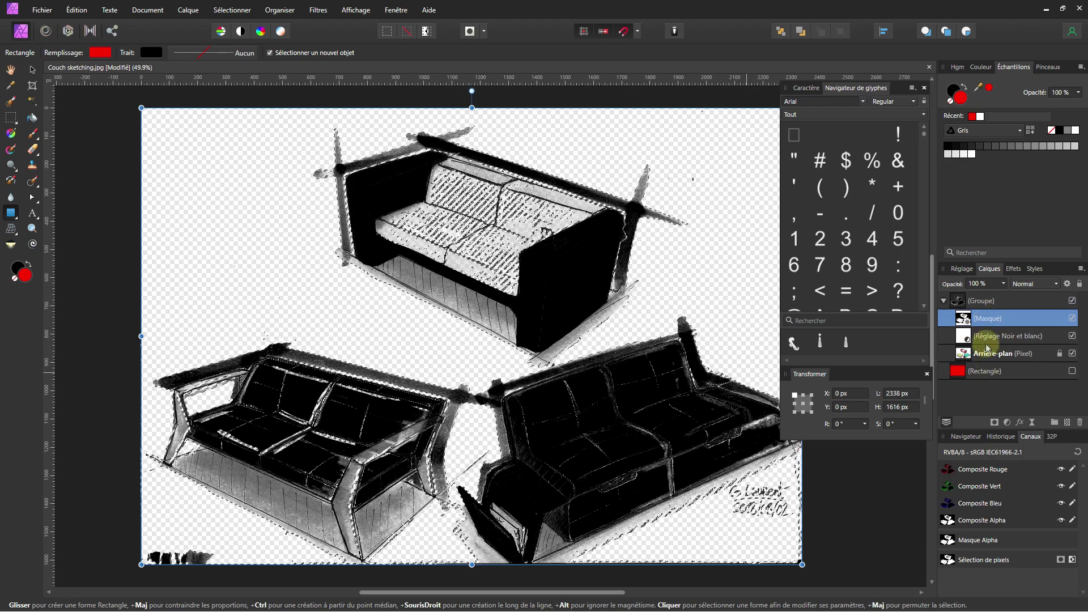
- Hide the Black and White adjustment inside the group and clear the pixel selection
{"action": "left_click", "coordinate": [1072, 336]}
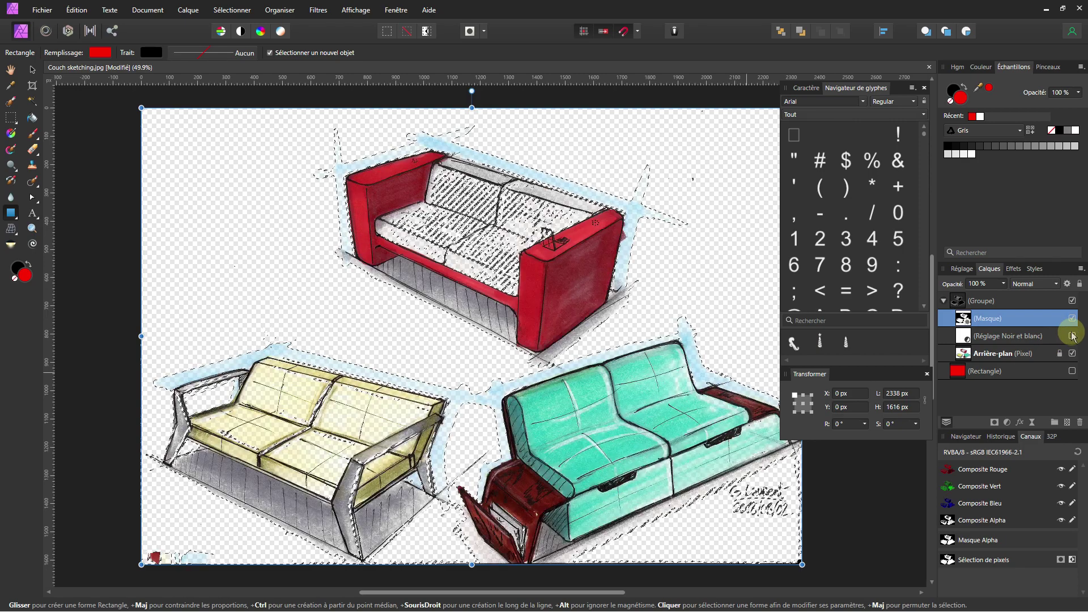
{"action": "left_click", "coordinate": [10, 117]}
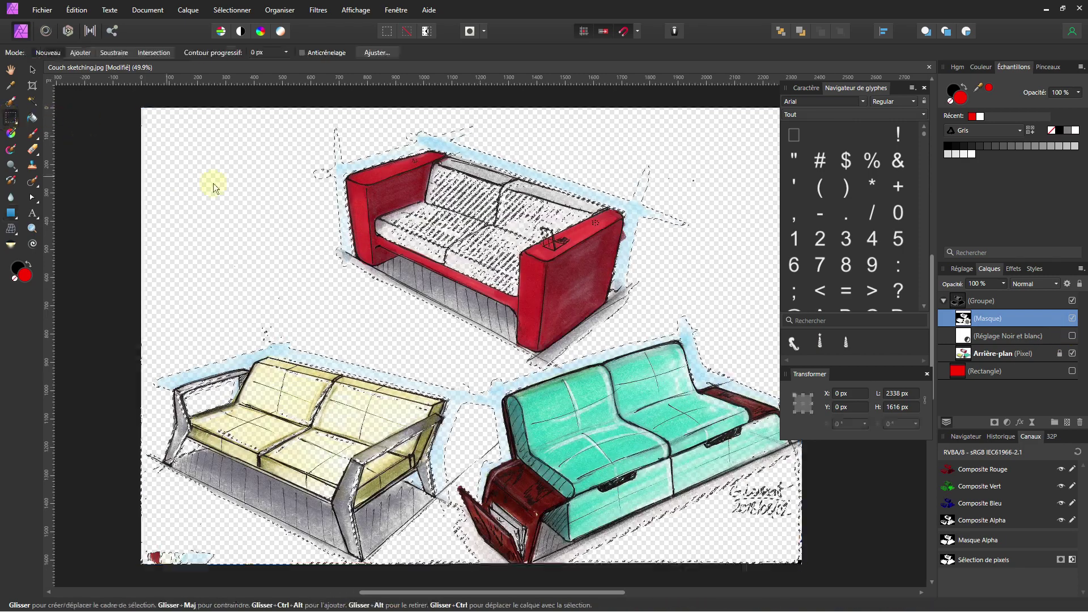
{"action": "left_click", "coordinate": [208, 246]}
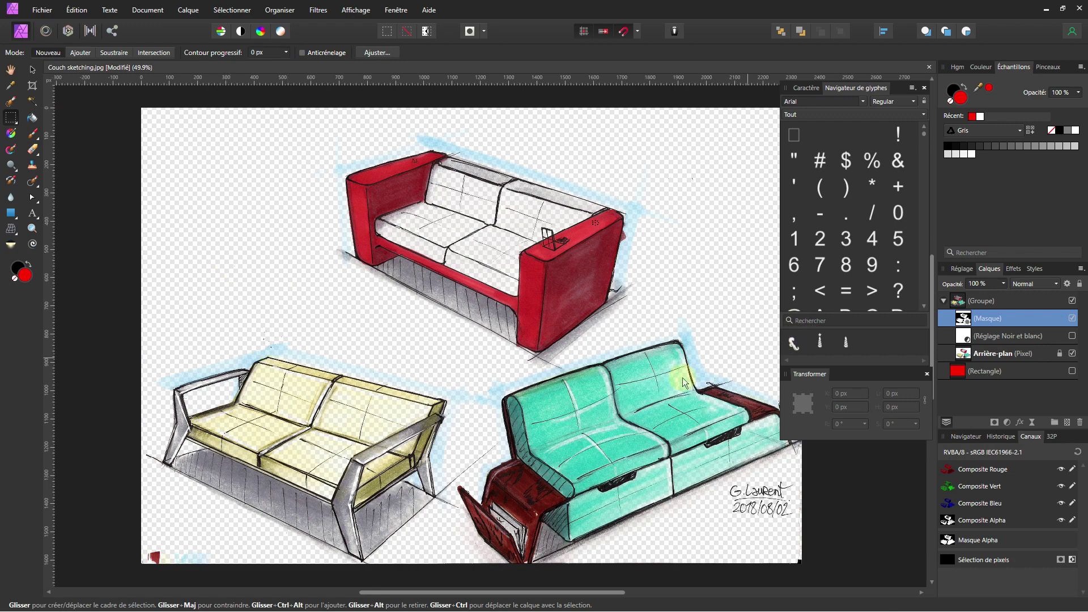
- Show the red rectangle beneath the group and reopen the group's blend options, moving the dialog clear of the red couch
{"action": "scroll", "coordinate": [579, 357], "scroll_direction": "down", "scroll_amount": 1}
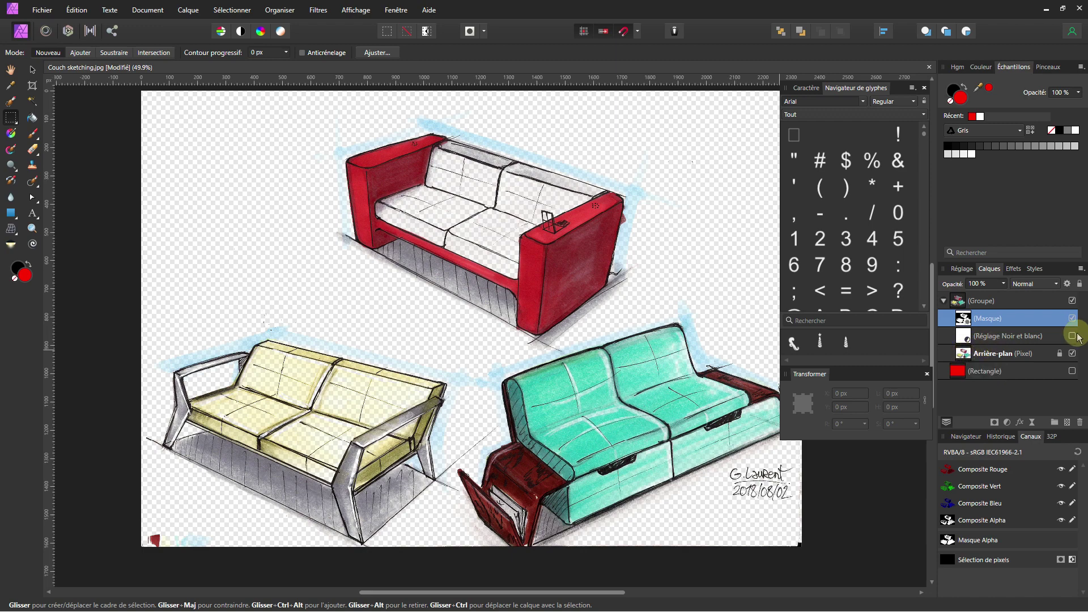
{"action": "left_click", "coordinate": [1072, 371]}
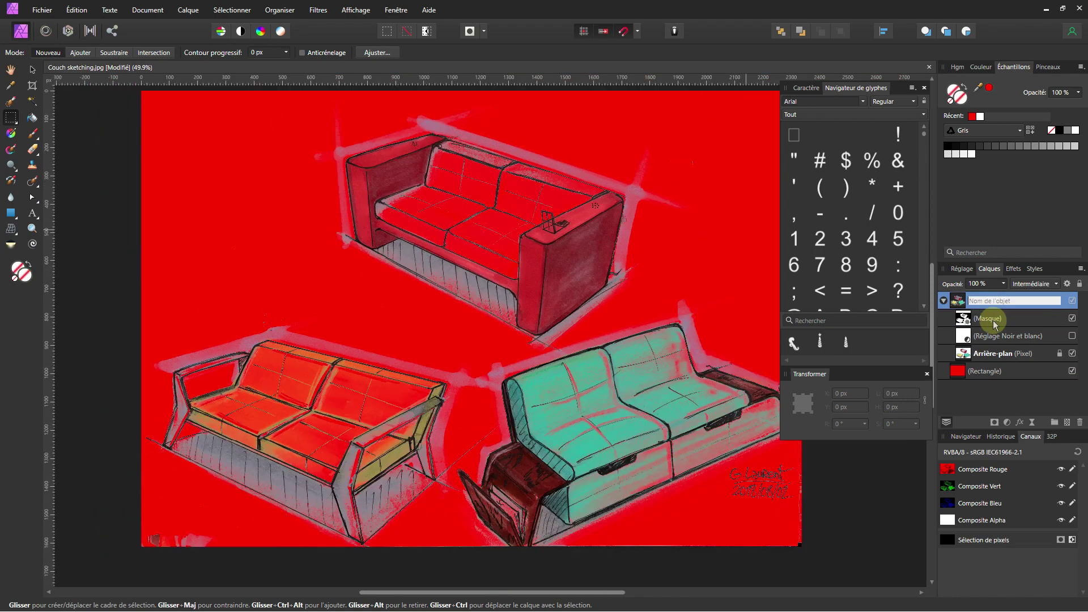
{"action": "left_click", "coordinate": [985, 301]}
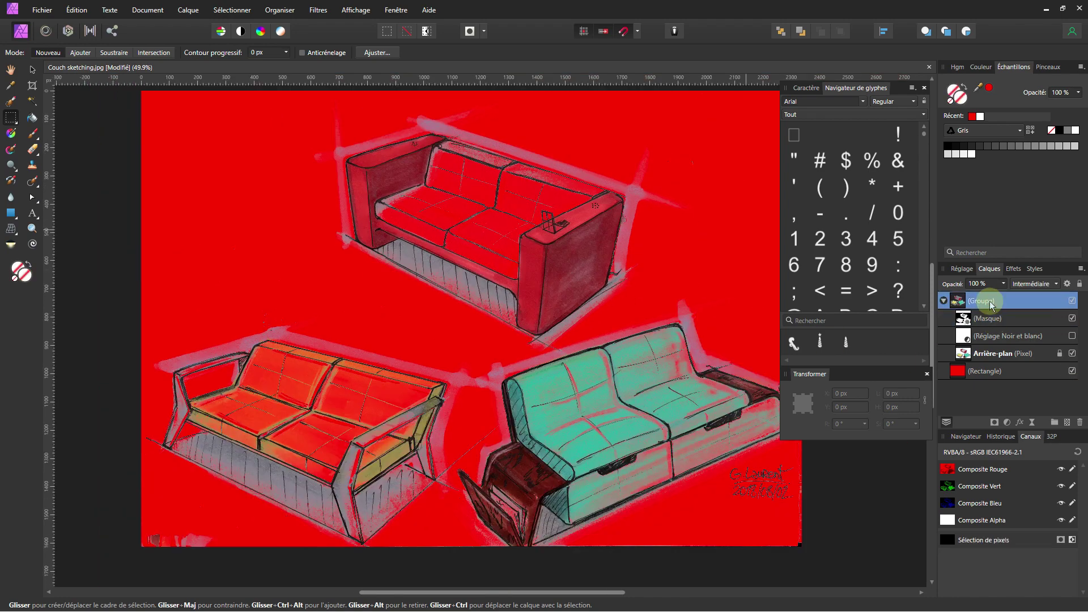
{"action": "left_click", "coordinate": [1067, 283]}
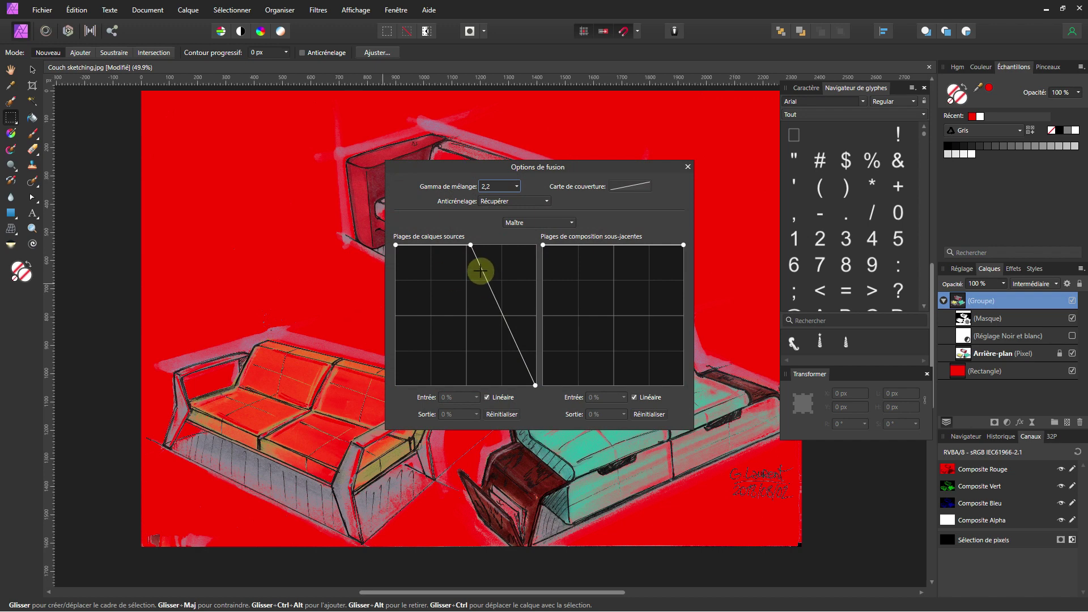
{"action": "left_click_drag", "start_coordinate": [514, 170], "coordinate": [757, 126]}
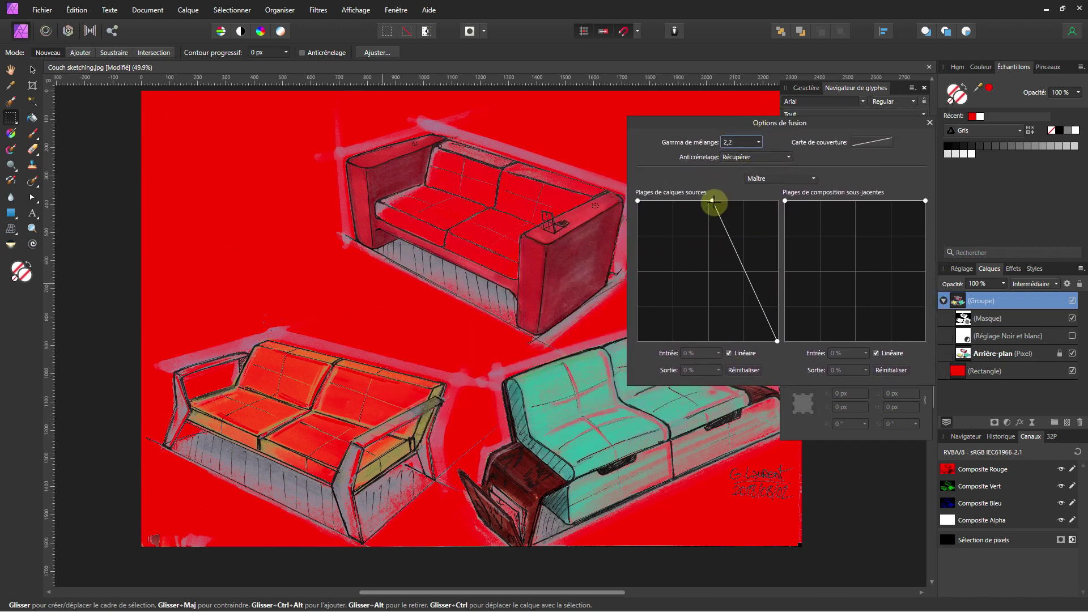
- Set the group's source-range nodes to 50.9% and 99.9% input at 100% output, with the white end at 100% input and 0% output, and select the red rectangle
{"action": "left_click_drag", "start_coordinate": [712, 200], "coordinate": [792, 205]}
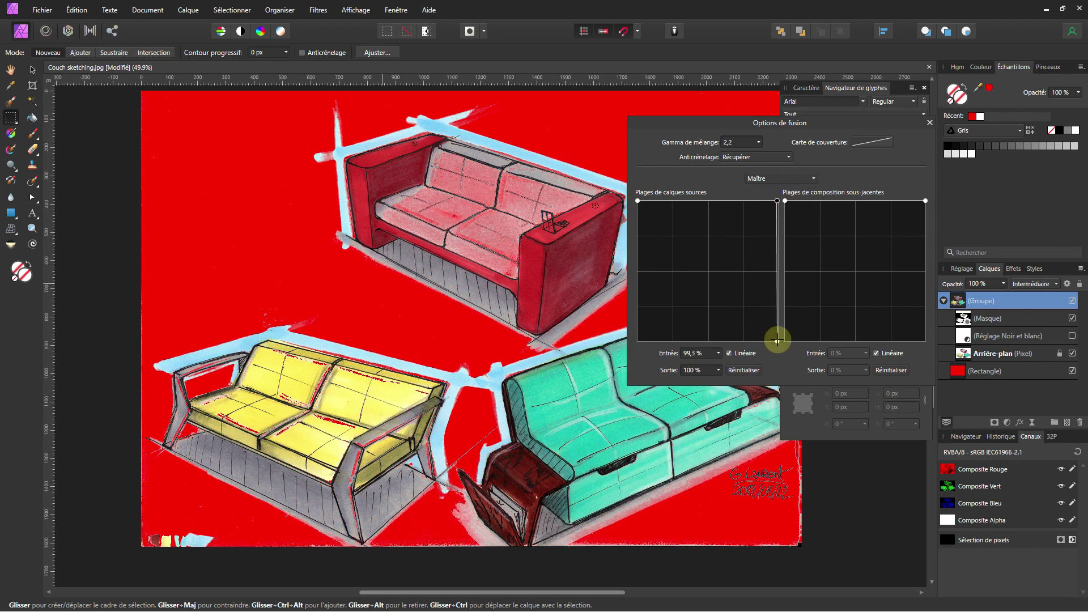
{"action": "left_click_drag", "start_coordinate": [777, 342], "coordinate": [784, 372]}
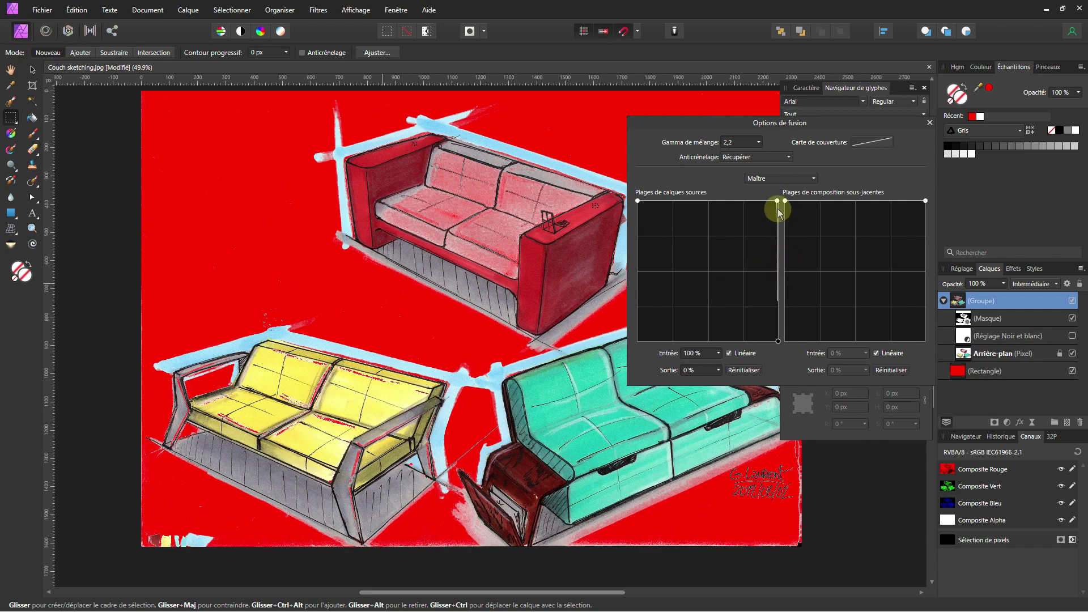
{"action": "left_click_drag", "start_coordinate": [775, 200], "coordinate": [709, 200]}
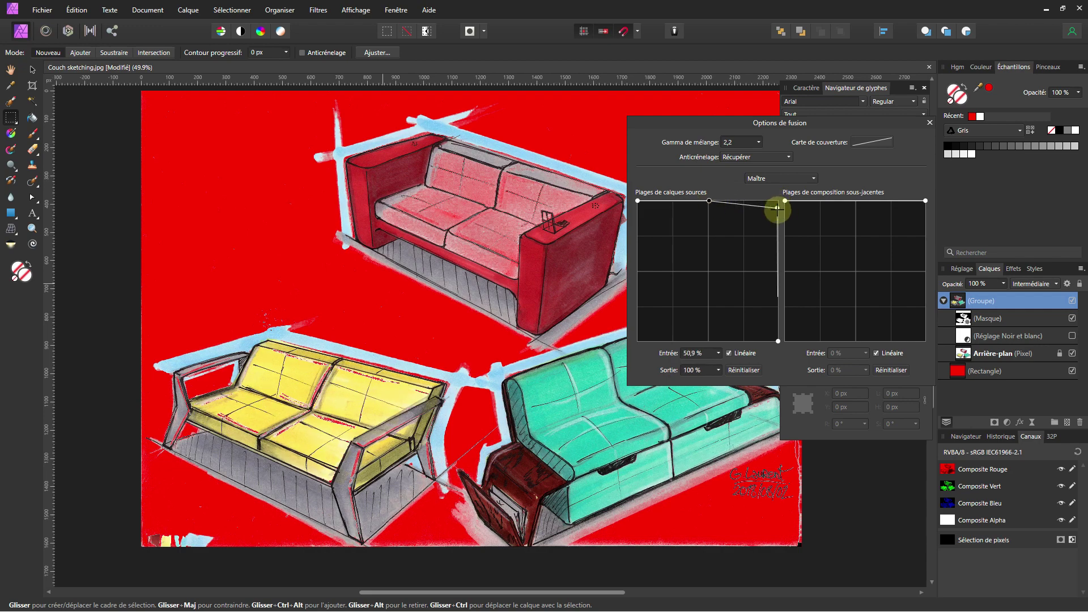
{"action": "left_click_drag", "start_coordinate": [777, 209], "coordinate": [804, 202]}
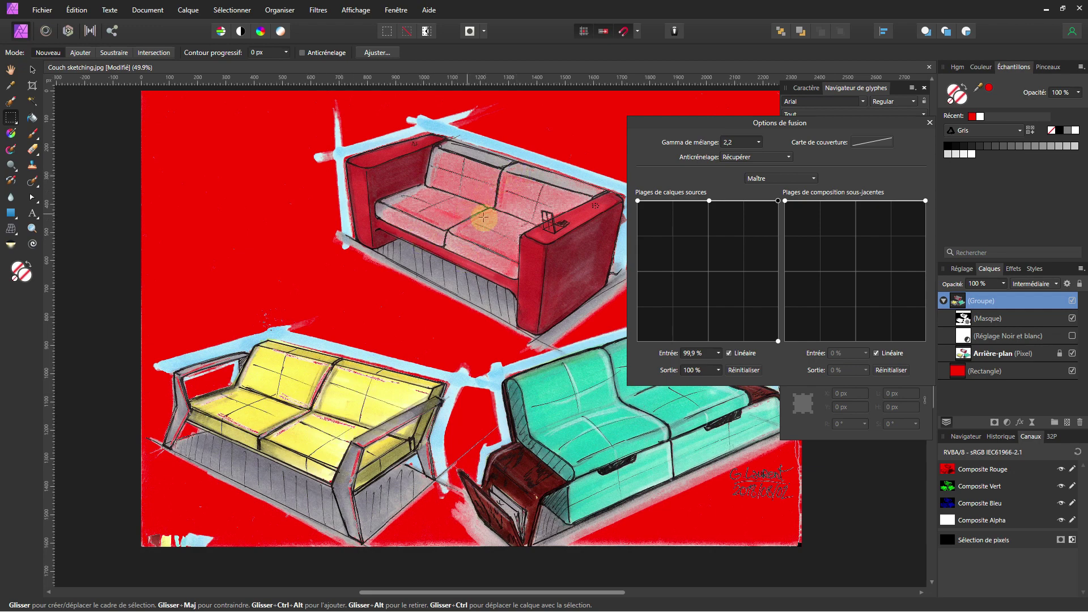
{"action": "left_click", "coordinate": [1047, 372]}
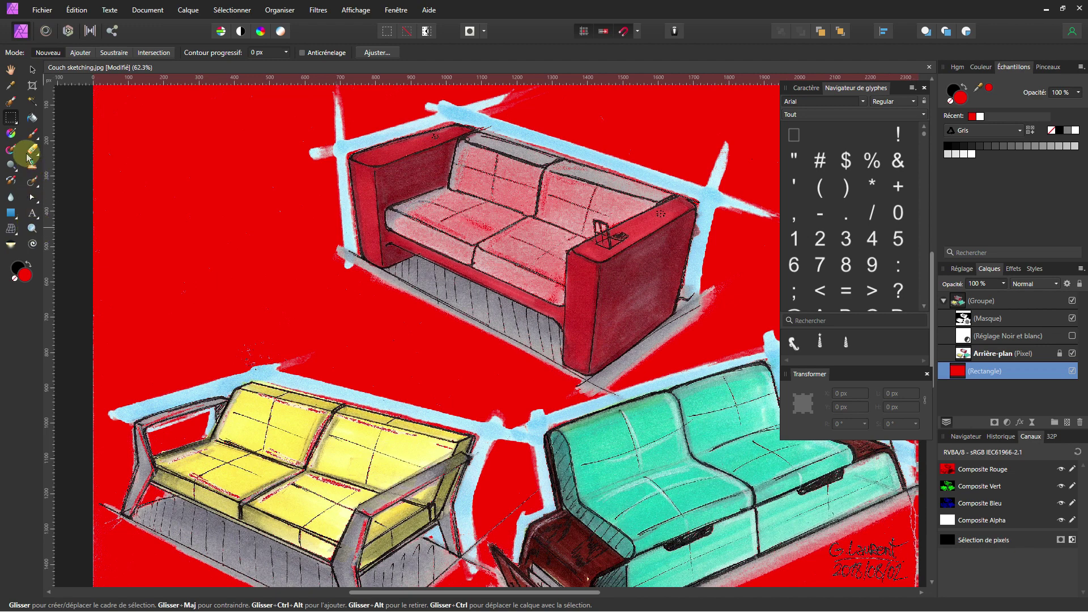
- Change the rectangle's solid red fill to a radial gradient with the Fill tool
{"action": "left_click", "coordinate": [11, 134]}
{"action": "key", "text": "ctrl+0"}
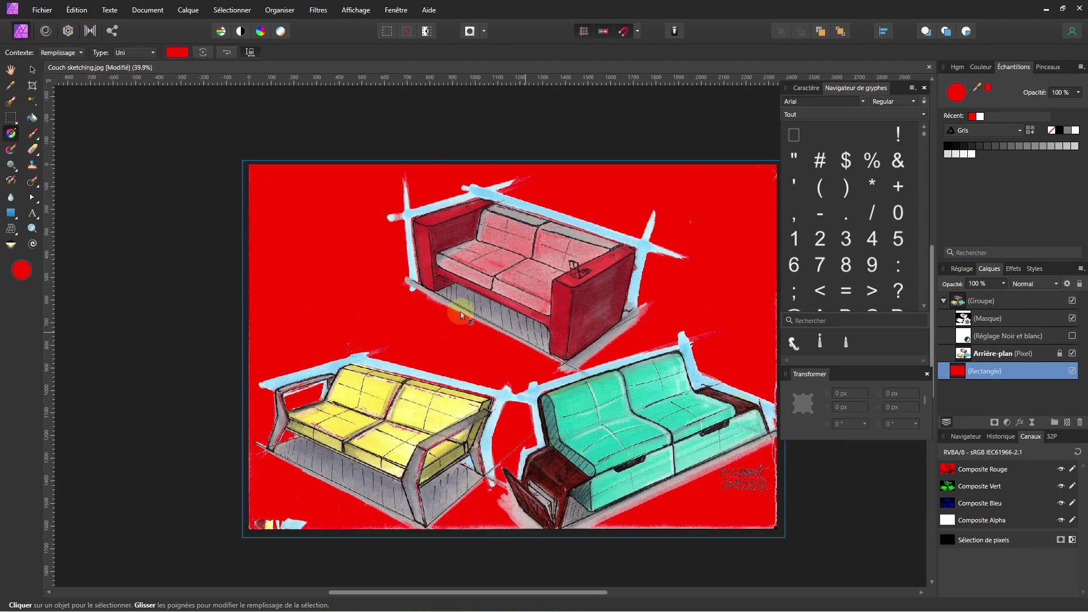
{"action": "left_click", "coordinate": [153, 53]}
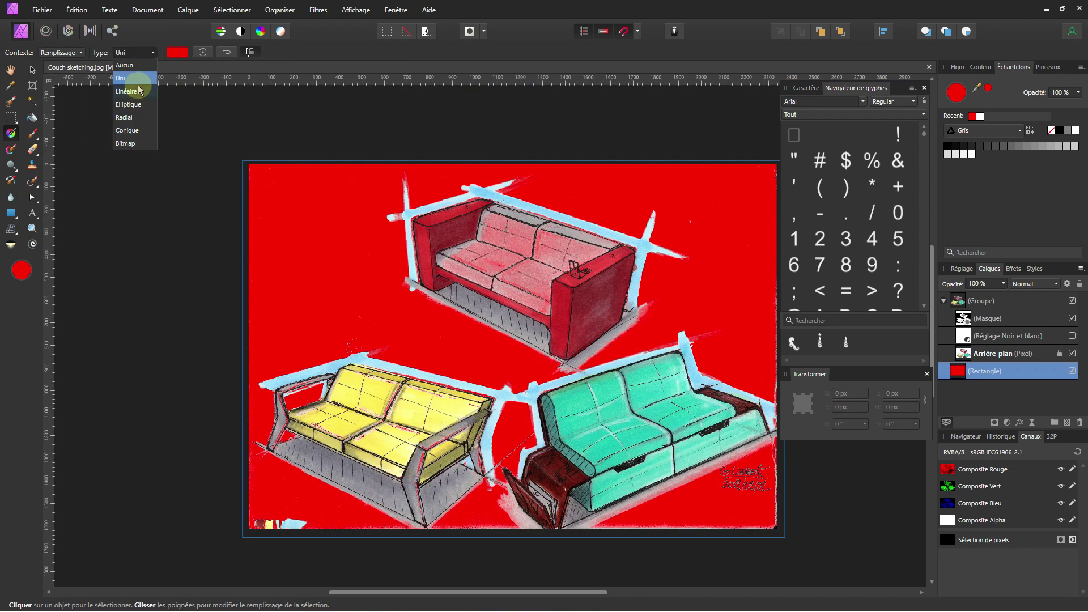
{"action": "left_click", "coordinate": [134, 117]}
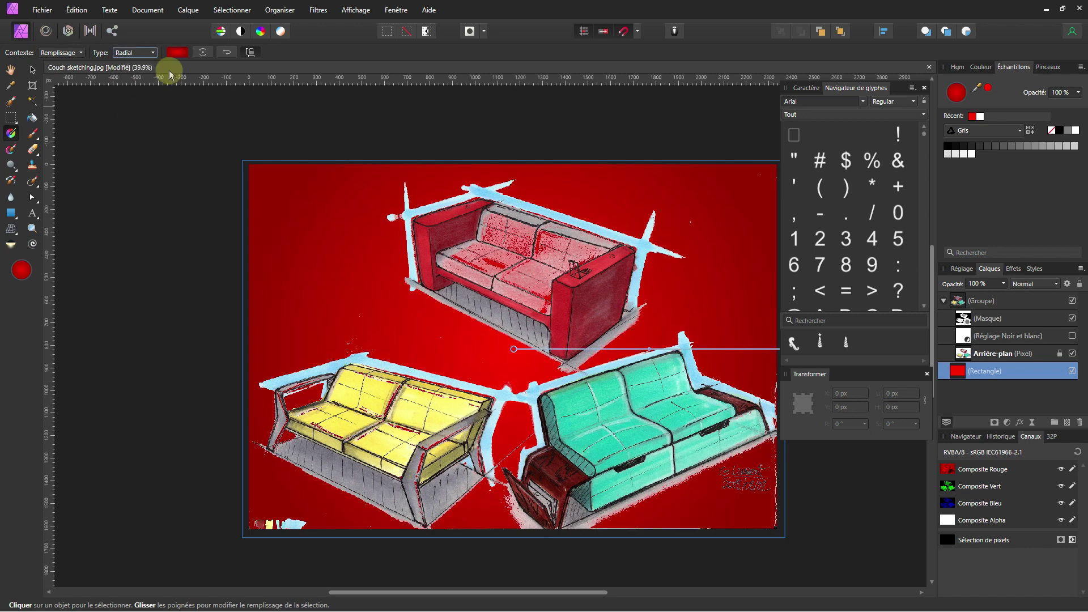
- Set the radial gradient's centre stop to white, FFFFFF
{"action": "left_click", "coordinate": [177, 53]}
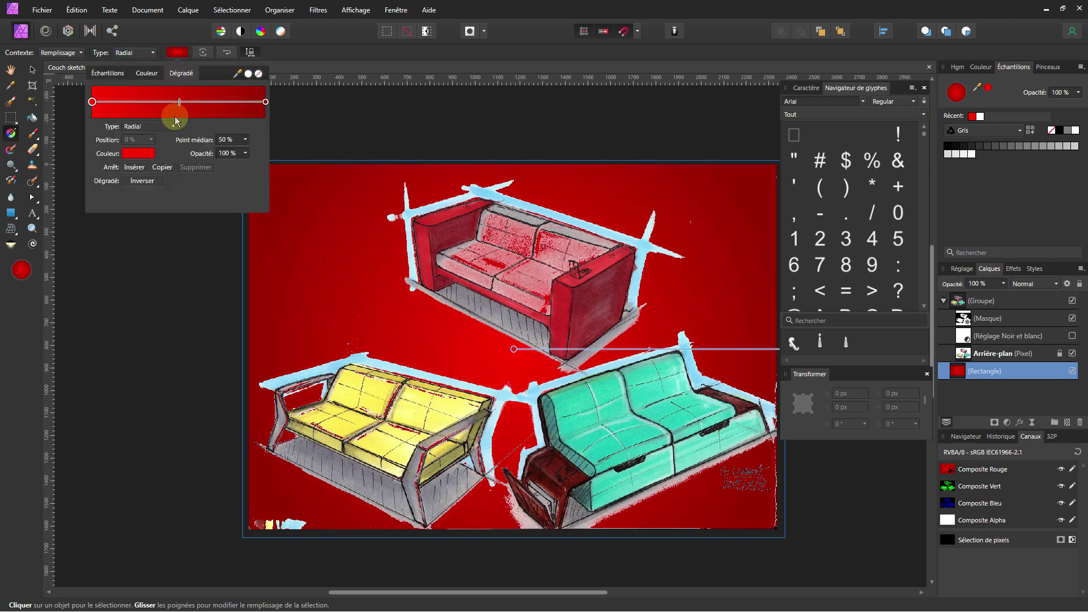
{"action": "left_click", "coordinate": [92, 102]}
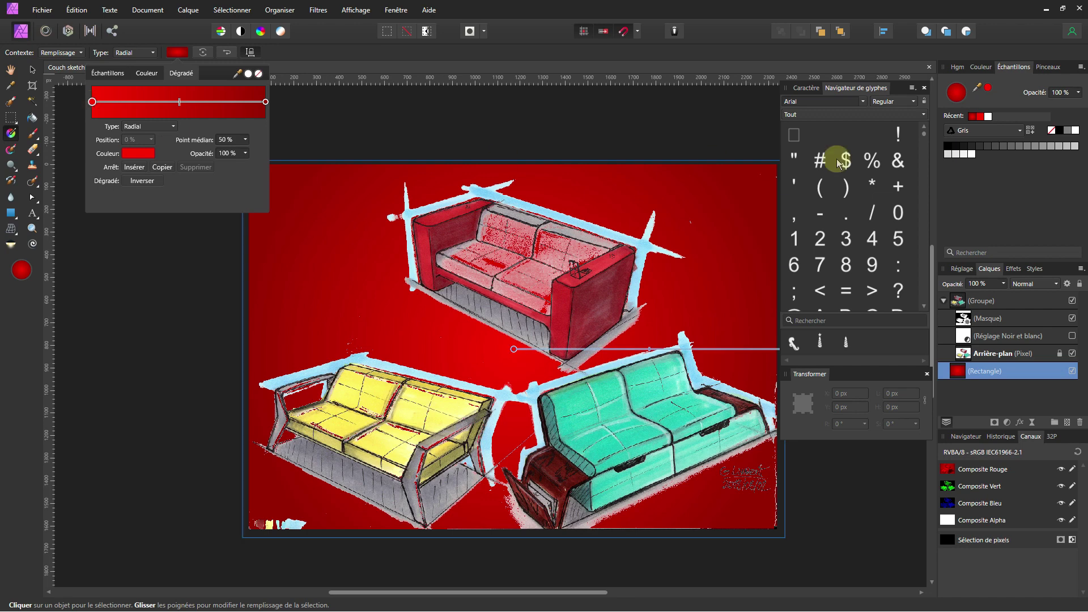
{"action": "left_click", "coordinate": [139, 154]}
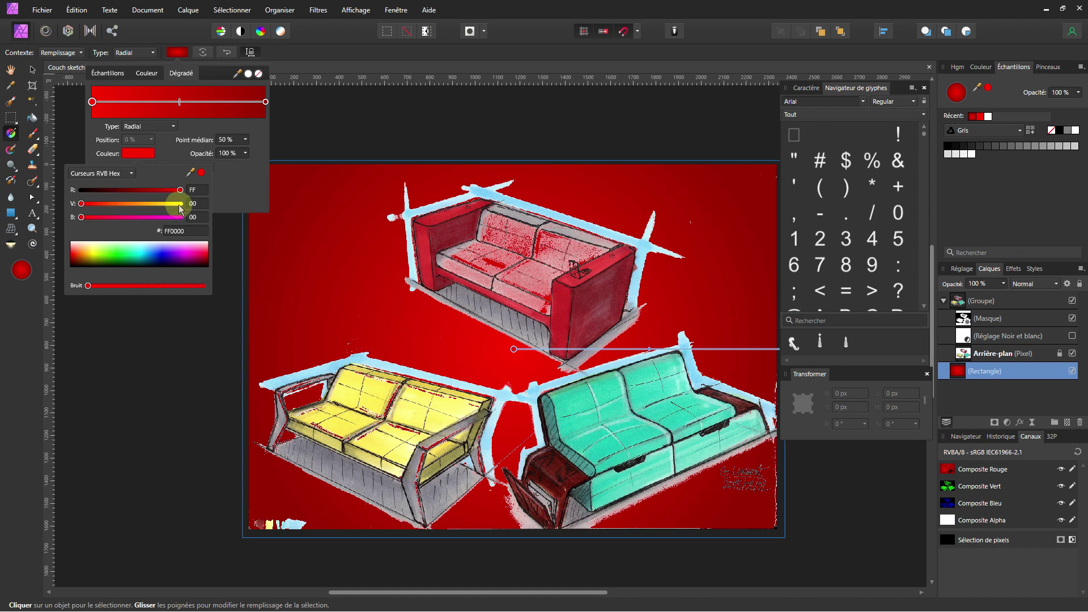
{"action": "left_click_drag", "start_coordinate": [180, 206], "coordinate": [199, 213]}
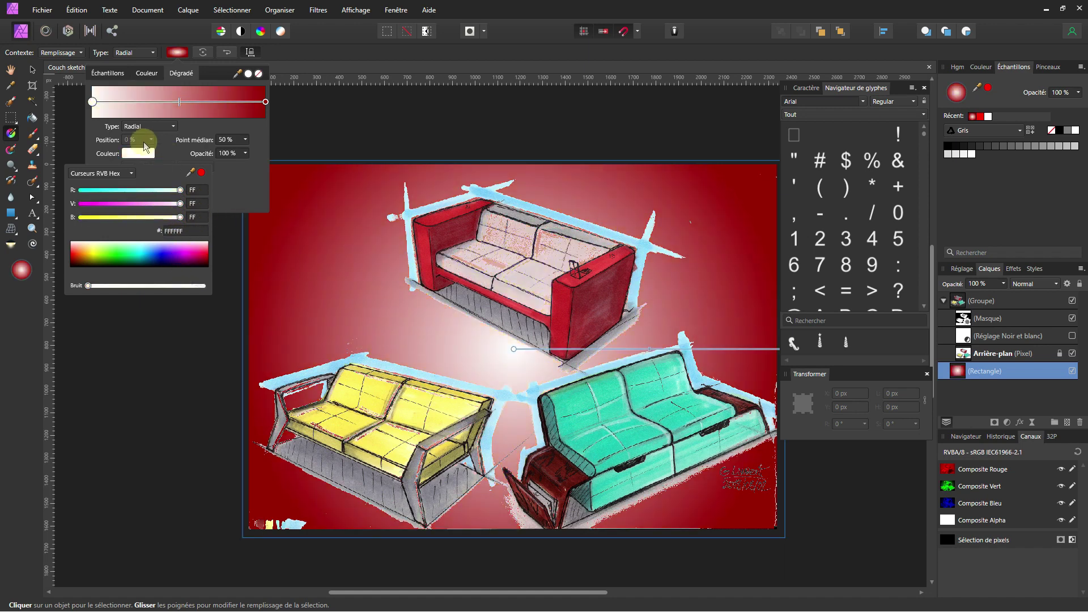
- Set the radial gradient's outer stop to blue, 406A96
{"action": "left_click", "coordinate": [266, 101]}
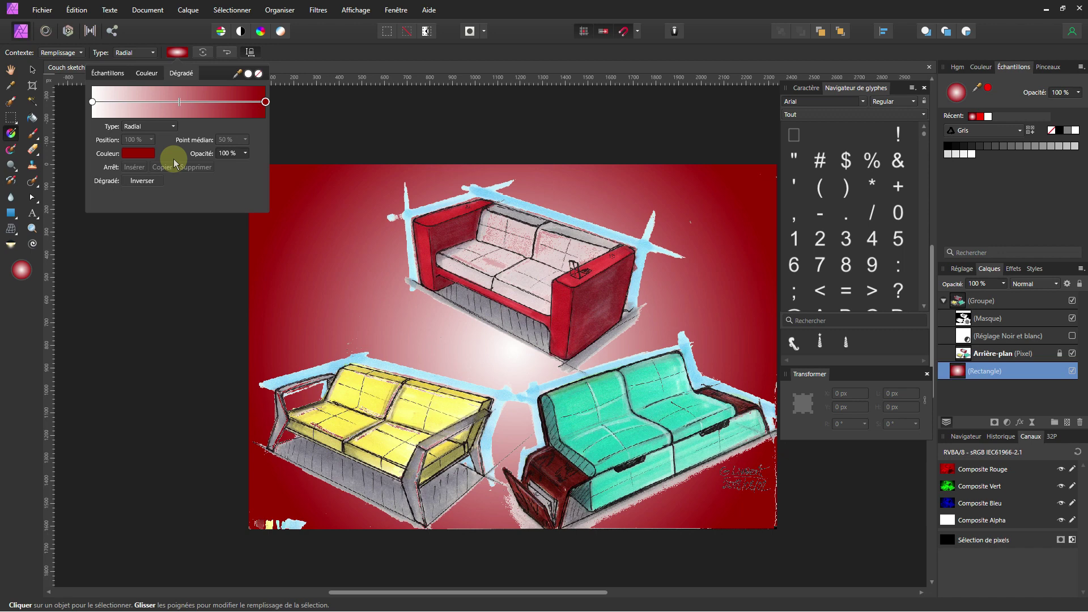
{"action": "left_click", "coordinate": [139, 153]}
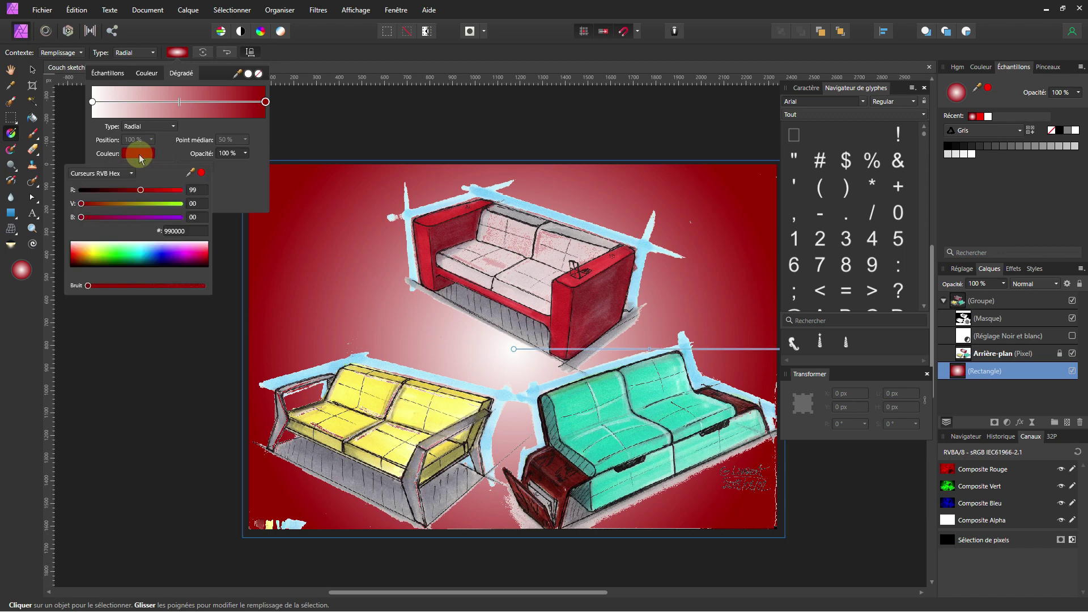
{"action": "left_click_drag", "start_coordinate": [112, 192], "coordinate": [122, 203]}
{"action": "left_click", "coordinate": [138, 219]}
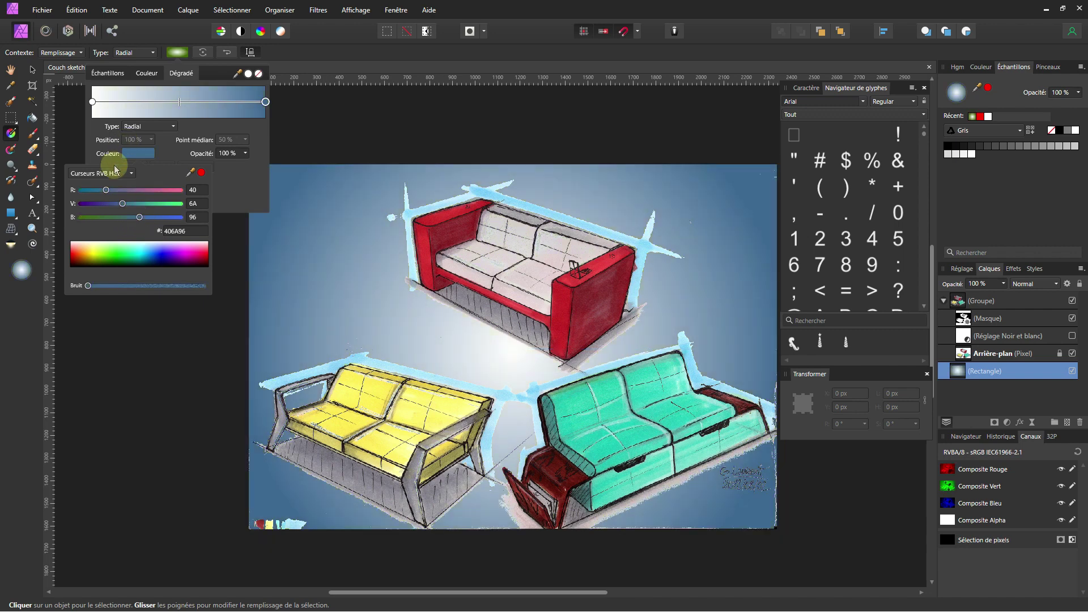
- Use the HSL sliders (TSI) to turn the gradient's outer stop into a light neutral grey with saturation 0
{"action": "left_click", "coordinate": [116, 176]}
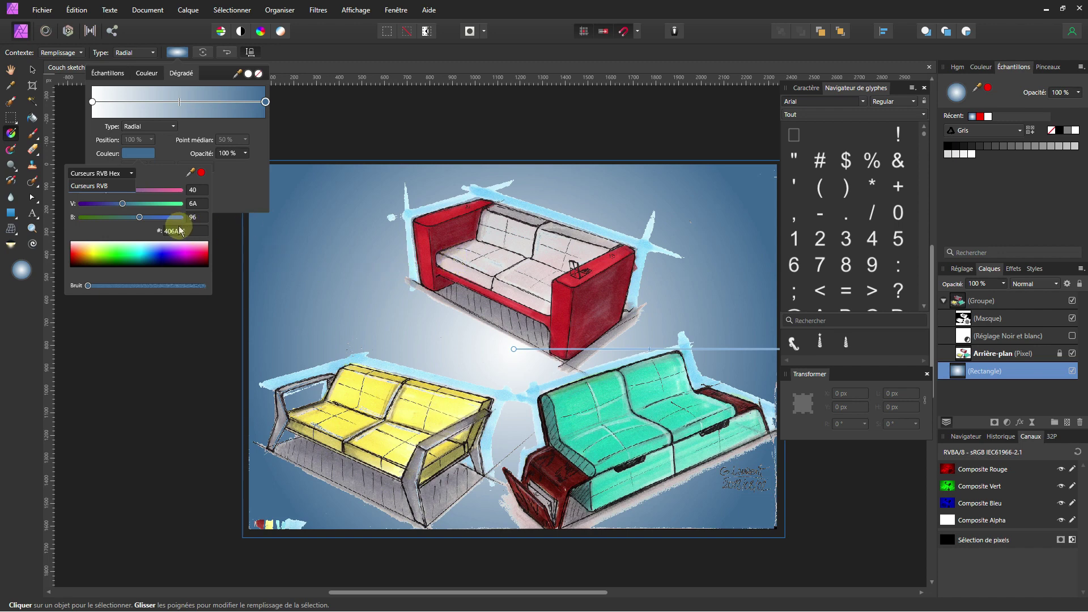
{"action": "left_click", "coordinate": [131, 173]}
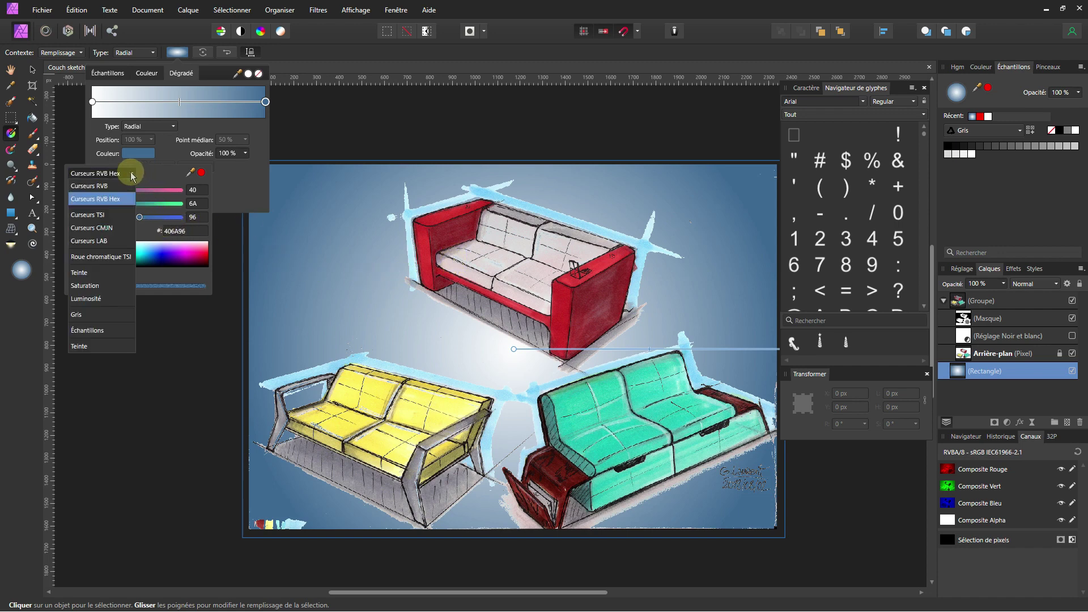
{"action": "left_click", "coordinate": [105, 215]}
{"action": "left_click_drag", "start_coordinate": [123, 217], "coordinate": [67, 207]}
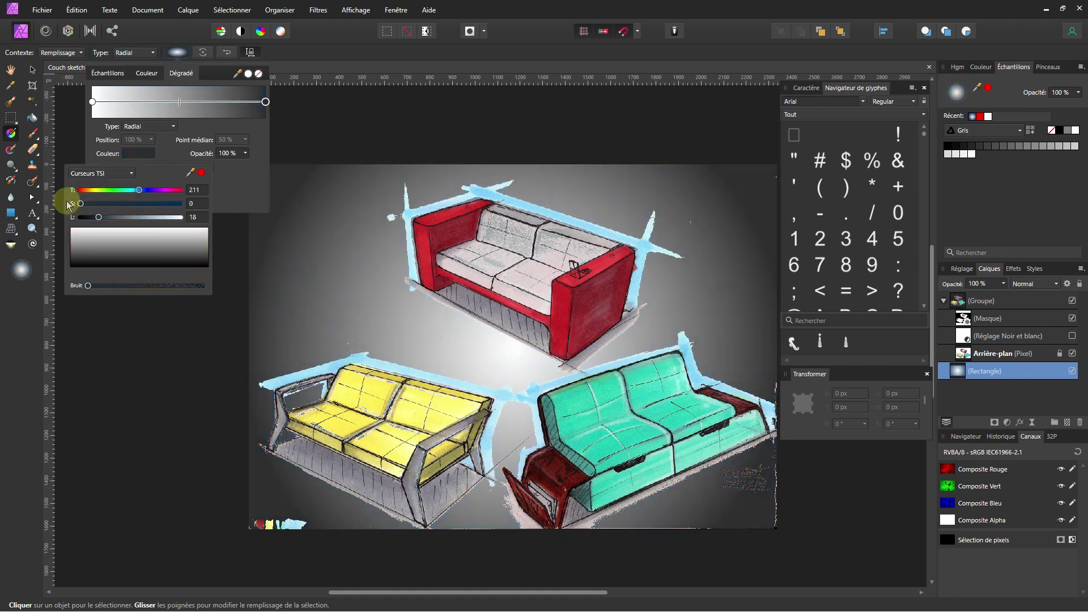
{"action": "left_click_drag", "start_coordinate": [139, 190], "coordinate": [154, 222]}
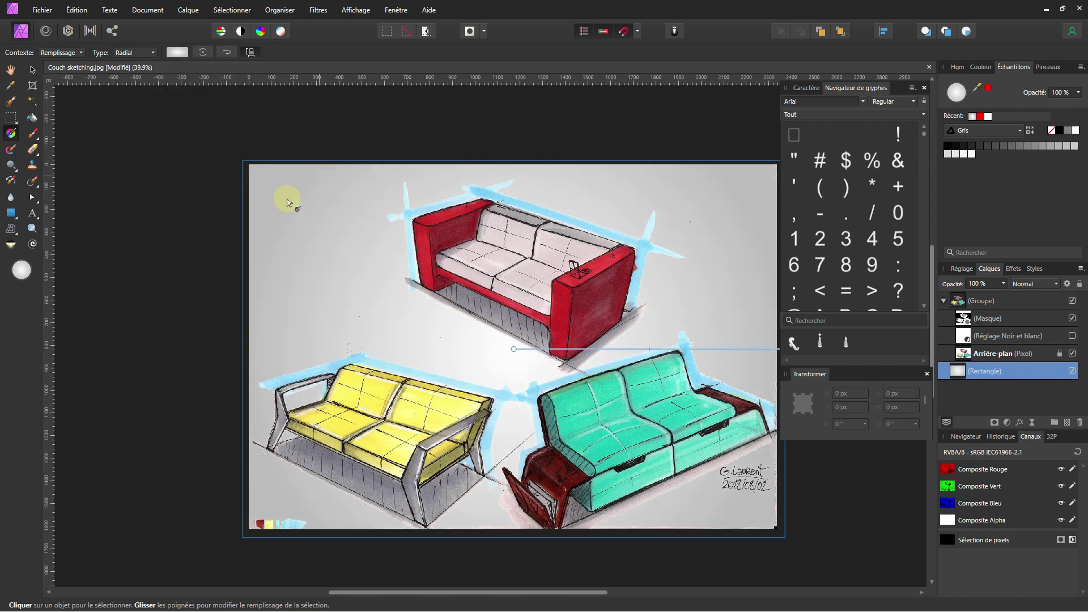
- Paint black on the group's mask with a 74 px brush to hide the dark specks above the yellow couch
{"action": "scroll", "coordinate": [245, 348], "scroll_direction": "up", "scroll_amount": 5}
{"action": "scroll", "coordinate": [427, 356], "scroll_direction": "up", "scroll_amount": 2}
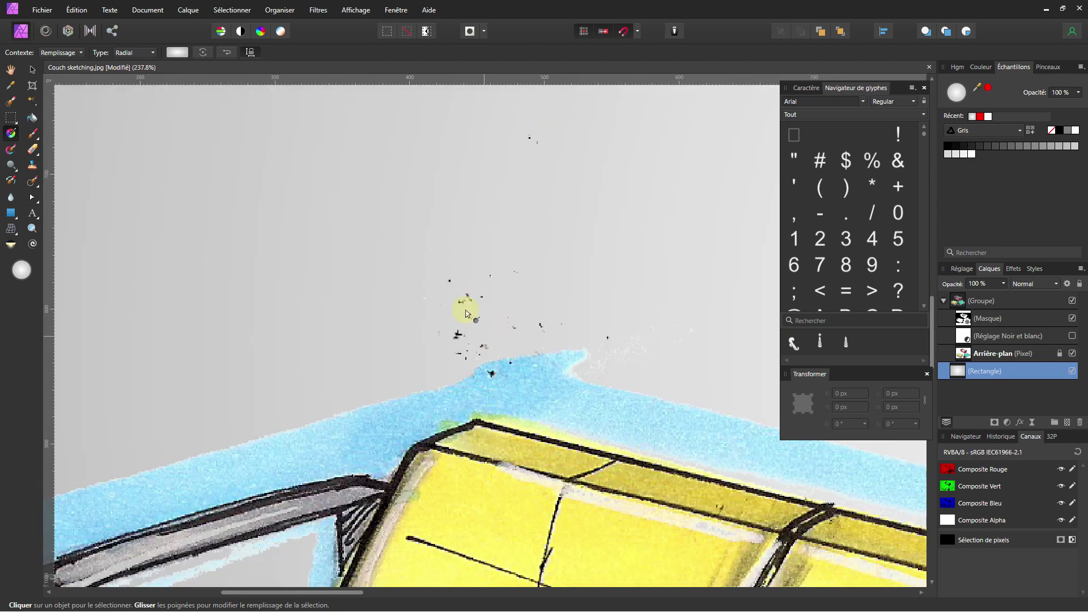
{"action": "left_click", "coordinate": [964, 320]}
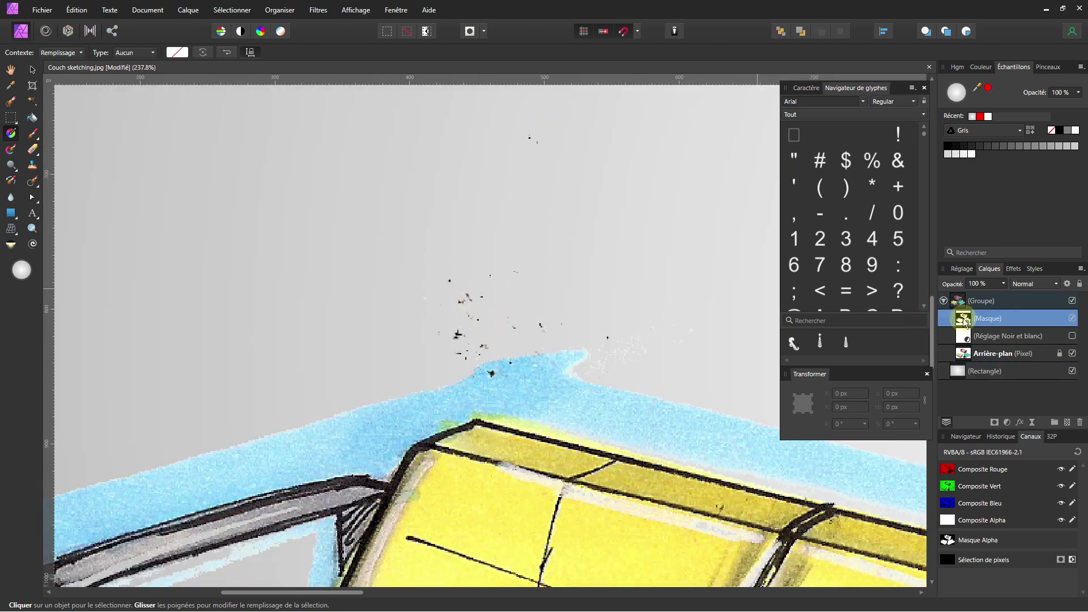
{"action": "left_click", "coordinate": [32, 133]}
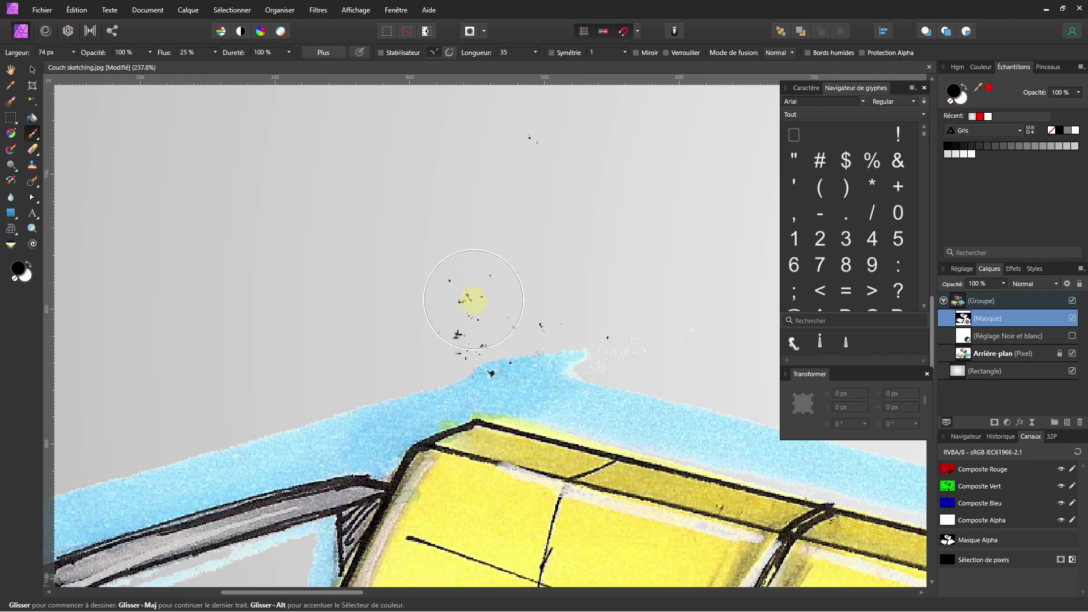
{"action": "left_click_drag", "start_coordinate": [473, 300], "coordinate": [463, 297]}
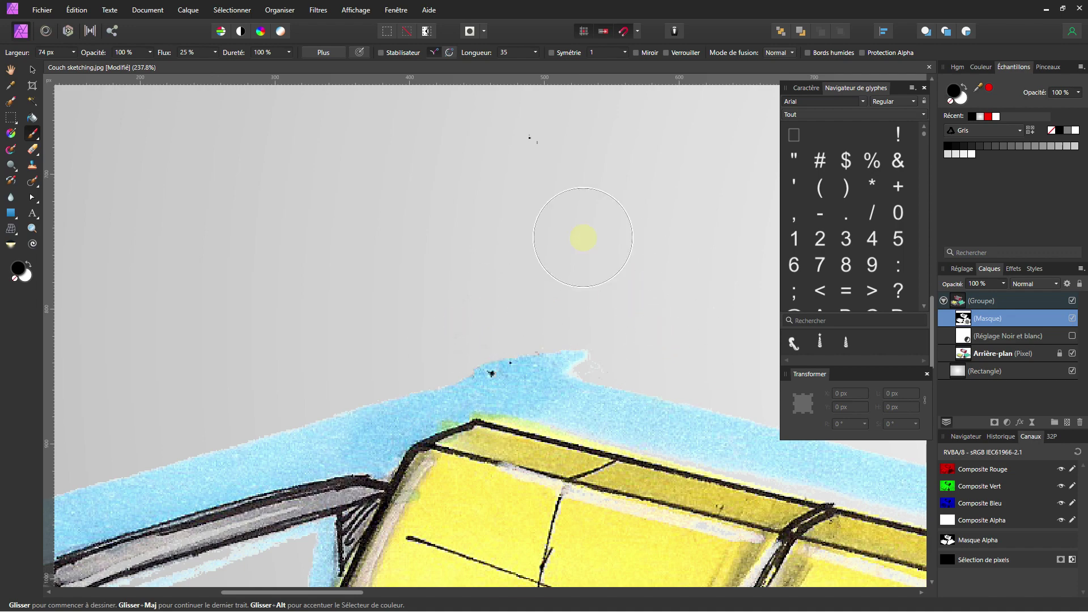
- Paint out the colour test swatches in the image corner beneath the yellow couch on the group's mask
{"action": "scroll", "coordinate": [486, 319], "scroll_direction": "down", "scroll_amount": 6}
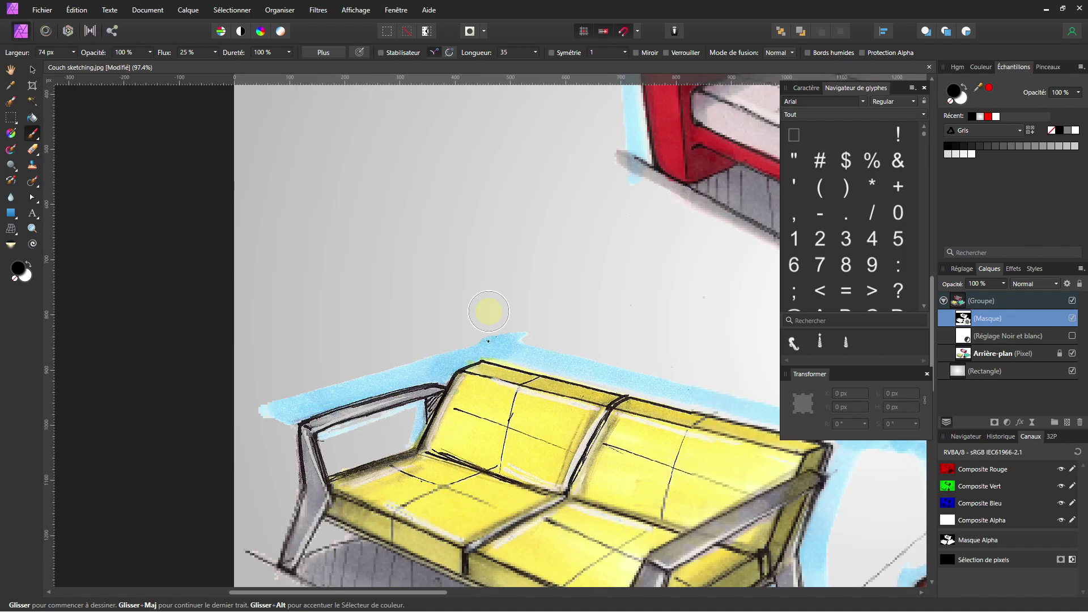
{"action": "scroll", "coordinate": [436, 330], "scroll_direction": "down", "scroll_amount": 3}
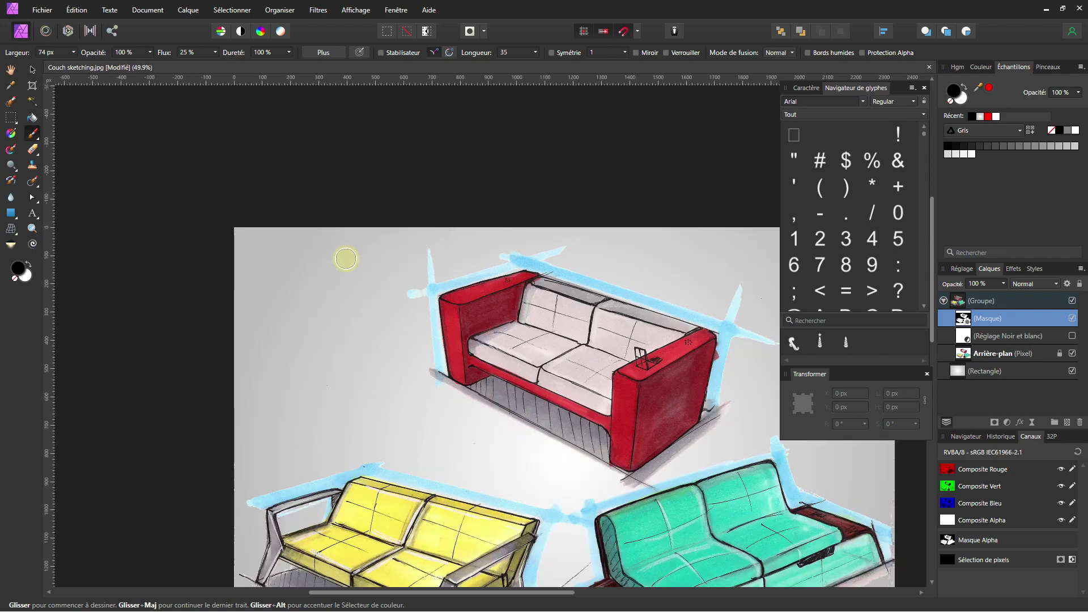
{"action": "scroll", "coordinate": [527, 284], "scroll_direction": "down", "scroll_amount": 2}
{"action": "scroll", "coordinate": [545, 222], "scroll_direction": "up", "scroll_amount": 1}
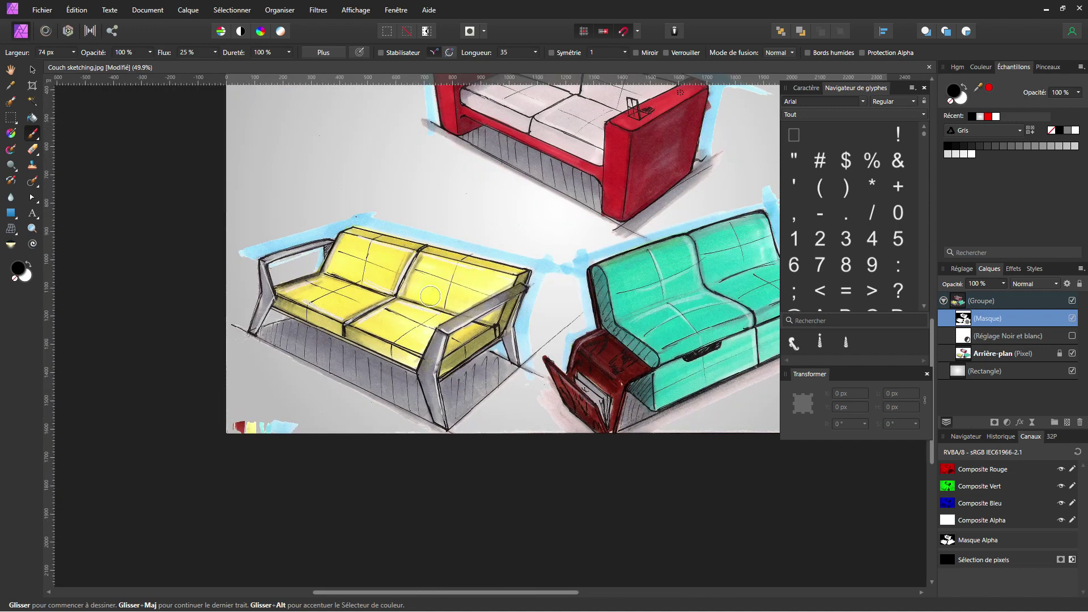
{"action": "scroll", "coordinate": [287, 416], "scroll_direction": "down", "scroll_amount": 2}
{"action": "scroll", "coordinate": [288, 417], "scroll_direction": "up", "scroll_amount": 4}
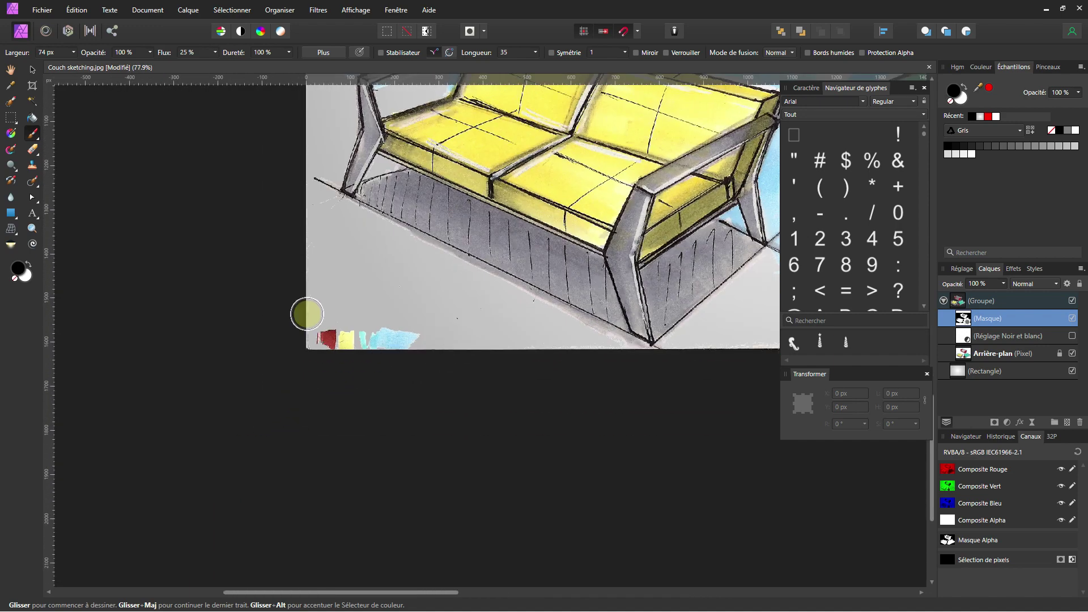
{"action": "scroll", "coordinate": [510, 293], "scroll_direction": "down", "scroll_amount": 4}
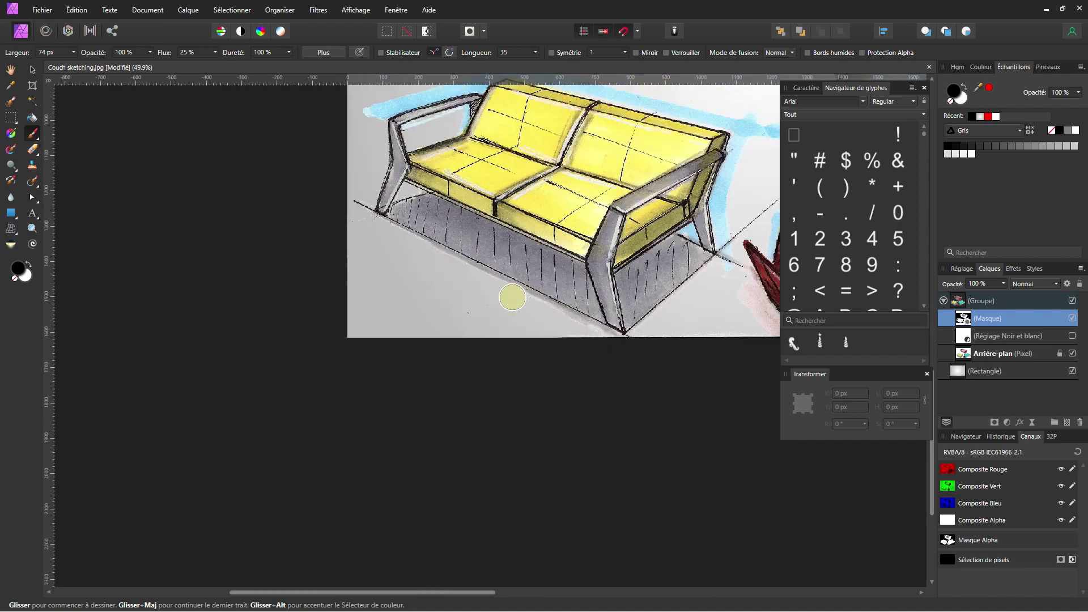
{"action": "scroll", "coordinate": [573, 276], "scroll_direction": "up", "scroll_amount": 1}
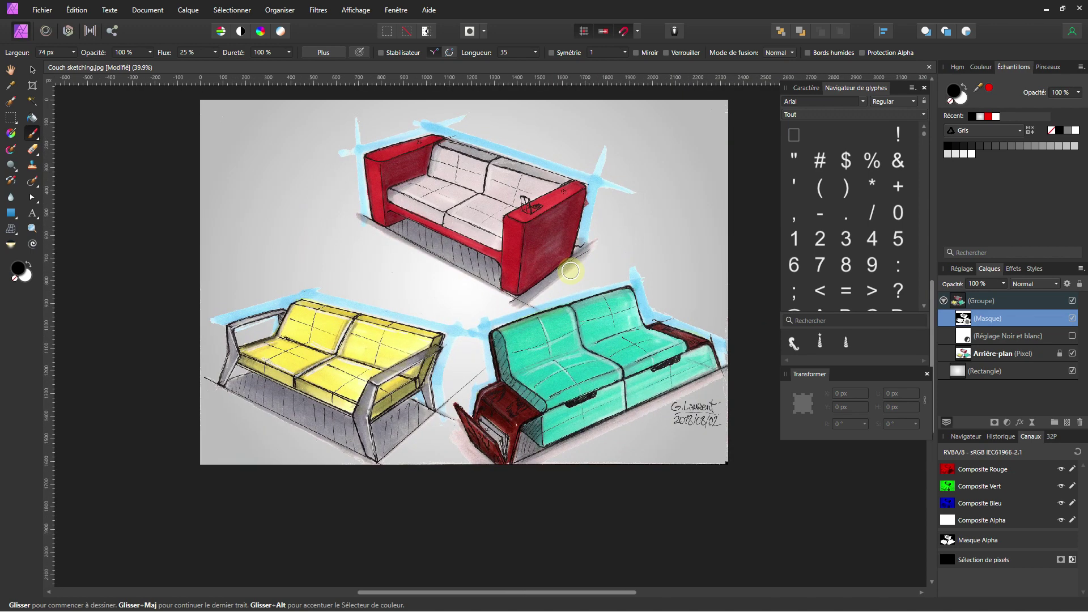